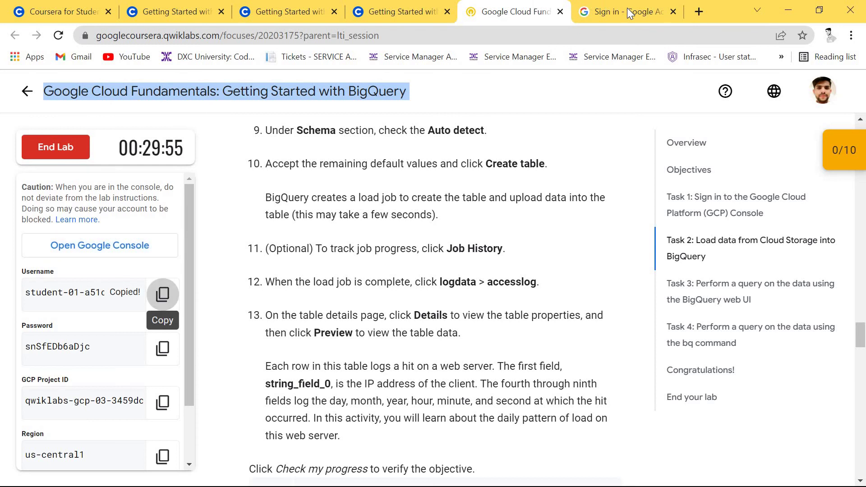
Enter the lab's student username on the Google sign-in page and continue to the password stage
key("ctrl+Tab")
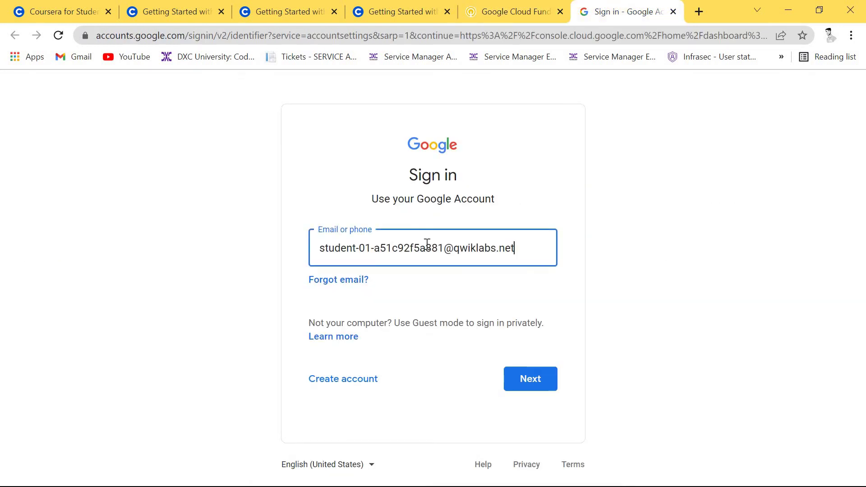
triple_click(427, 244)
left_click(427, 244)
key("Return")
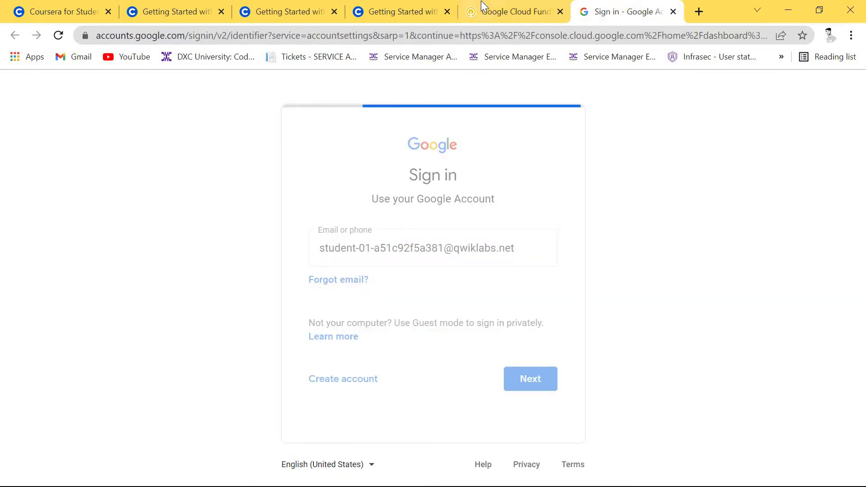
Copy the temporary password from the lab page, enter it on the Google sign-in page, and complete the sign-in
left_click(371, 8)
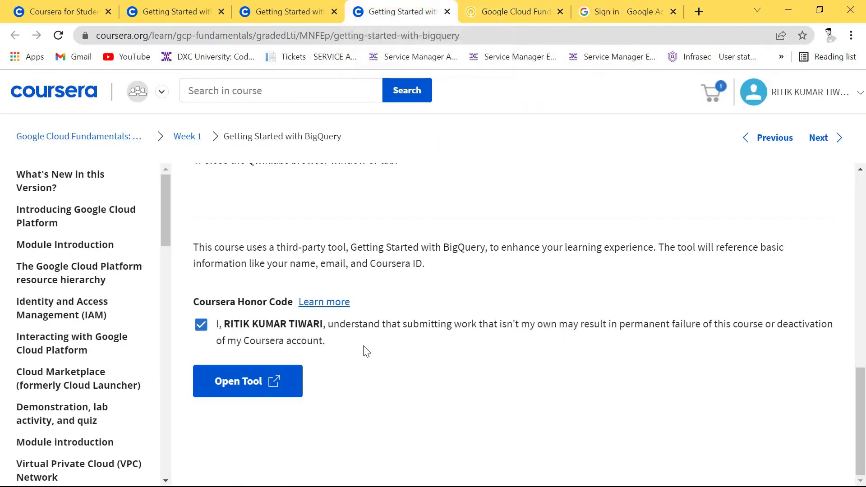
left_click(532, 6)
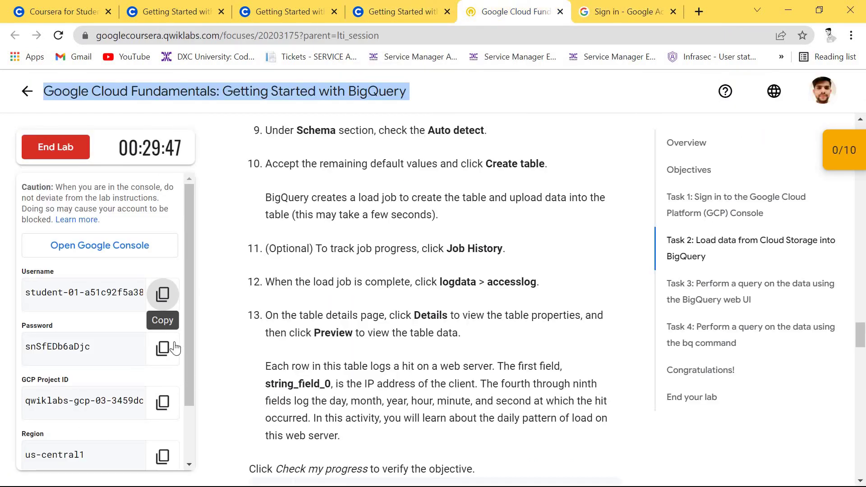
left_click(609, 6)
key("ctrl+v")
key("Return")
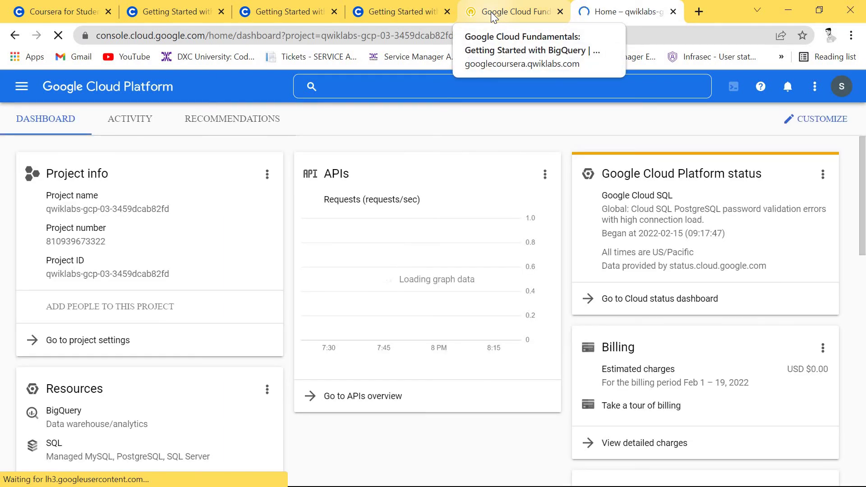
Agree to the Google Cloud Platform Terms of Service and dismiss the product exploration tip
left_click(491, 12)
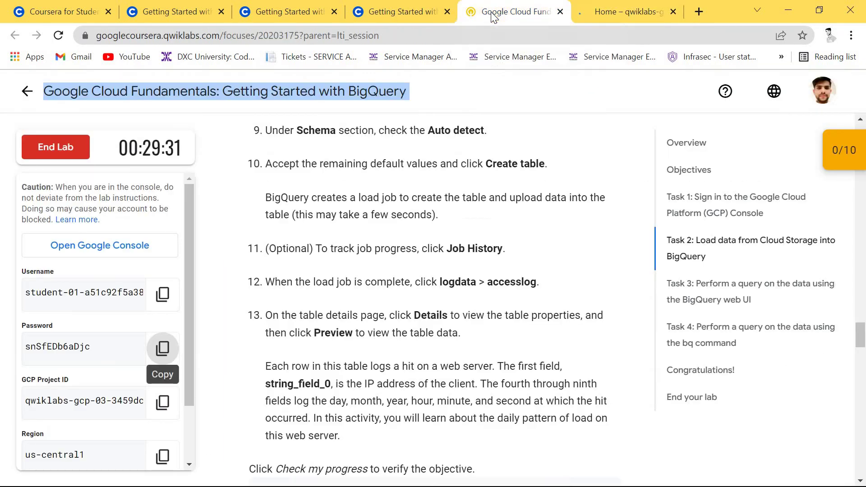
left_click(600, 11)
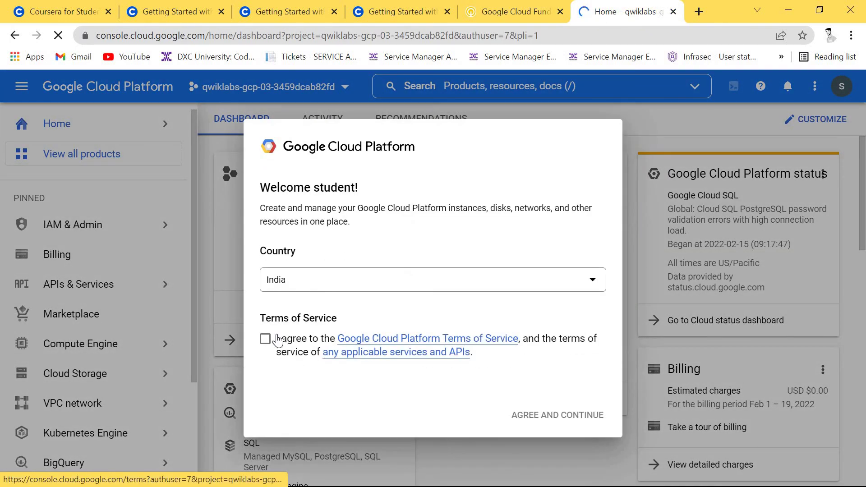
key("space")
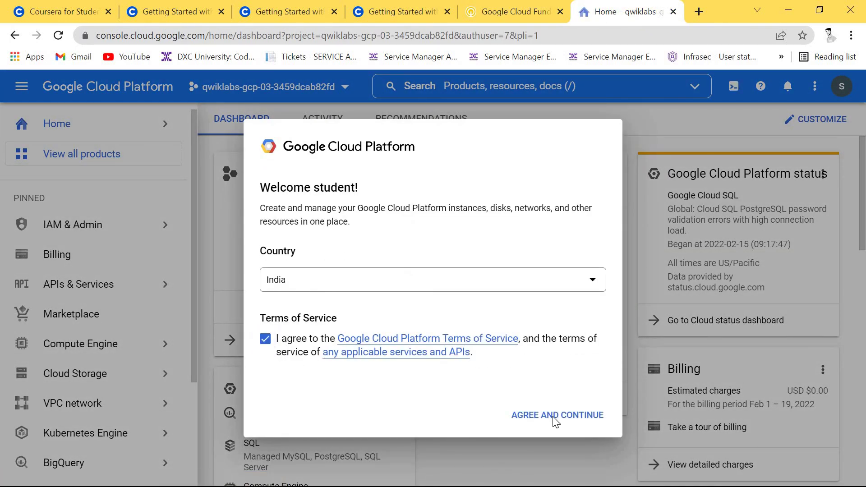
left_click(554, 417)
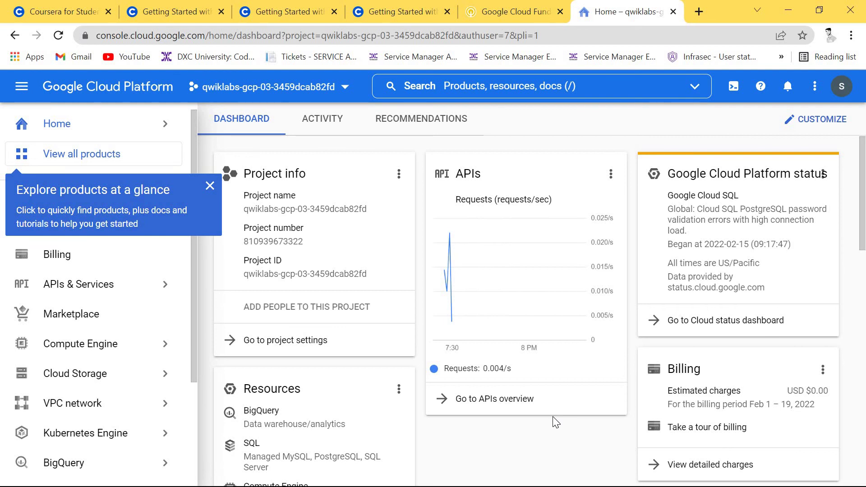
left_click(211, 187)
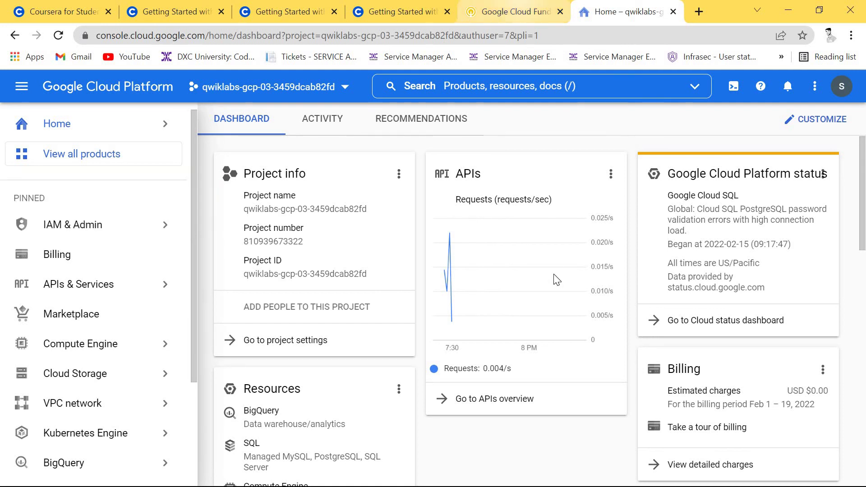
Consult the lab's Task 2 instructions and open BigQuery in the Cloud console
key("ctrl+shift+Tab")
scroll(557, 280, "up", 15)
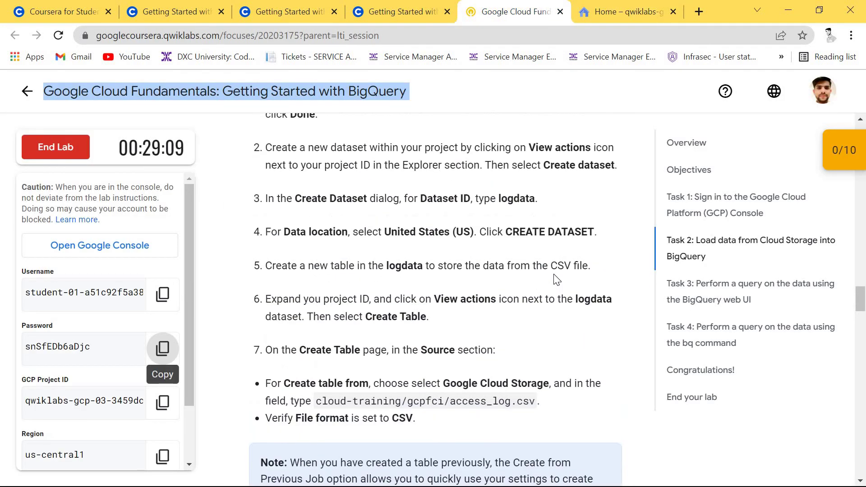
scroll(556, 280, "down", 5)
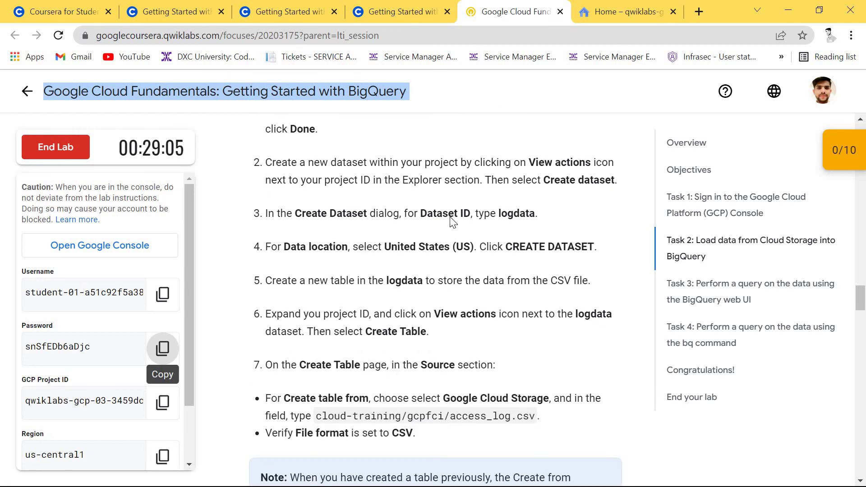
scroll(382, 181, "up", 3)
key("ctrl+Tab")
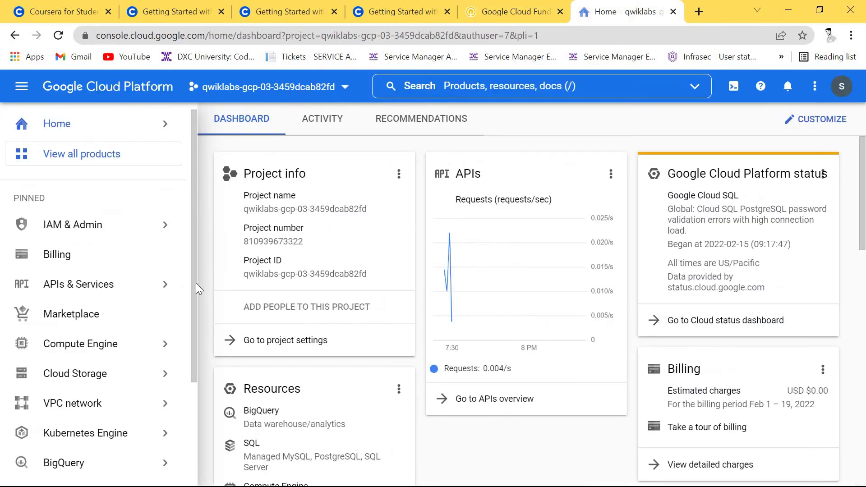
scroll(81, 322, "down", 2)
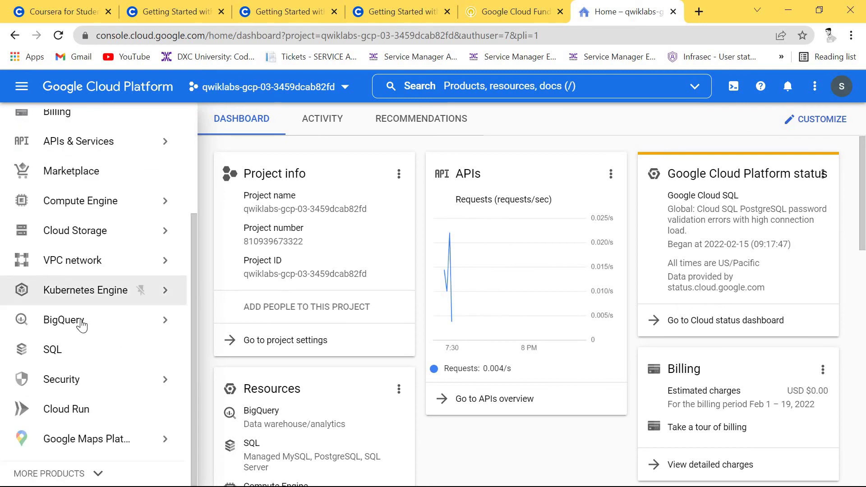
mouse_move(83, 324)
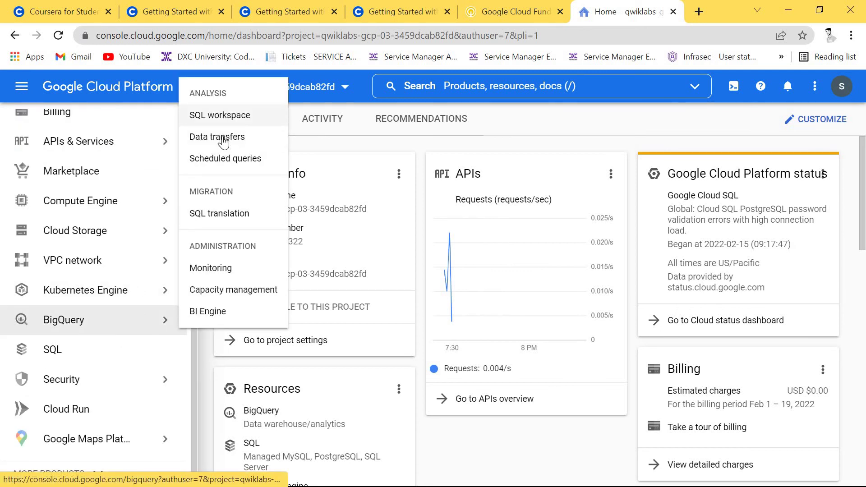
key("ctrl+shift+Tab")
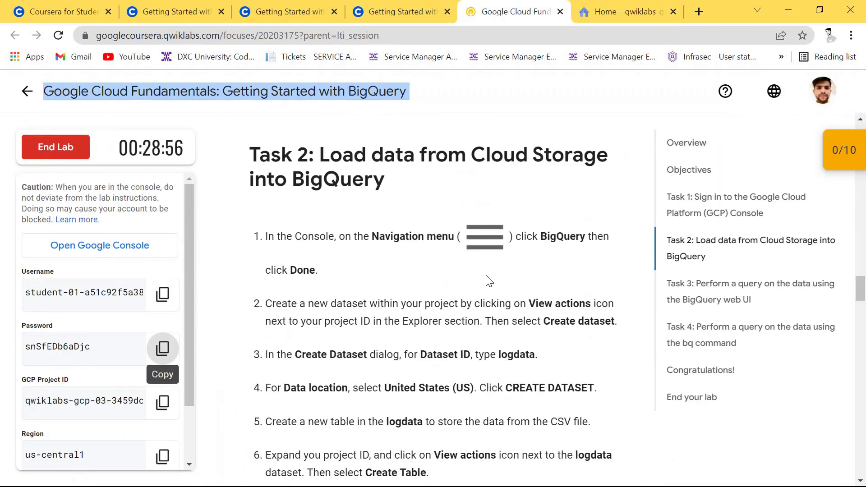
left_click(614, 15)
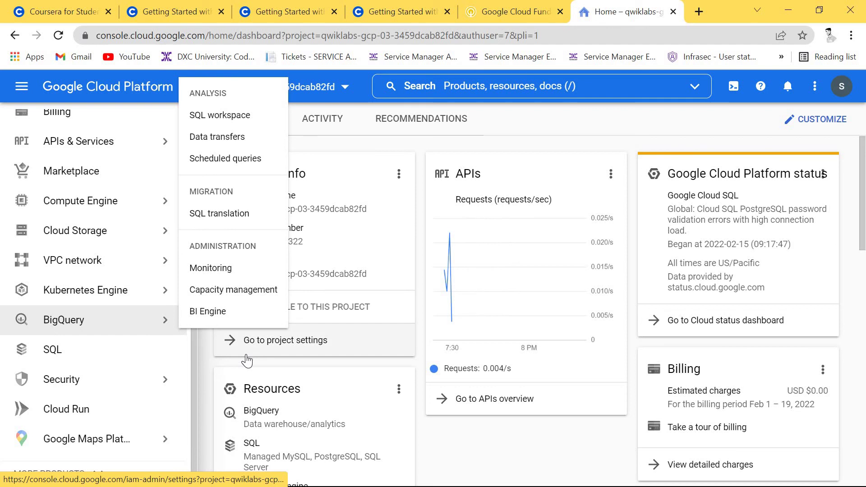
Read the dataset creation instructions in Task 2 and dismiss the BigQuery welcome message
left_click(502, 11)
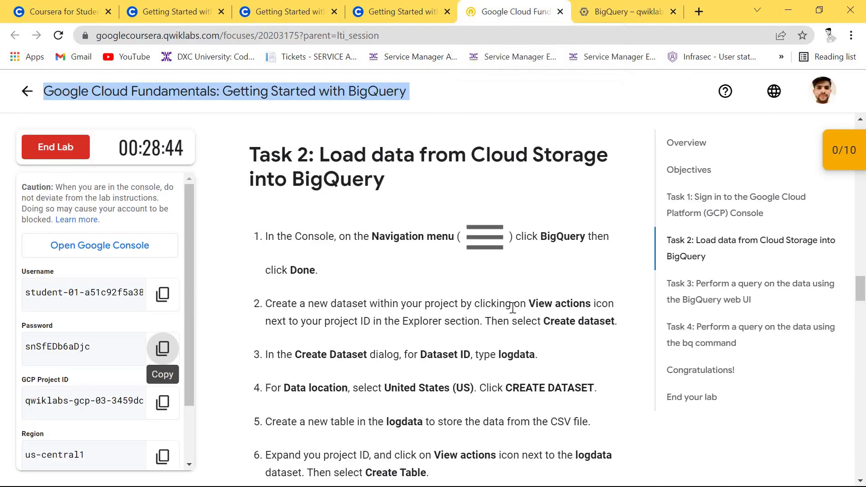
scroll(510, 302, "down", 3)
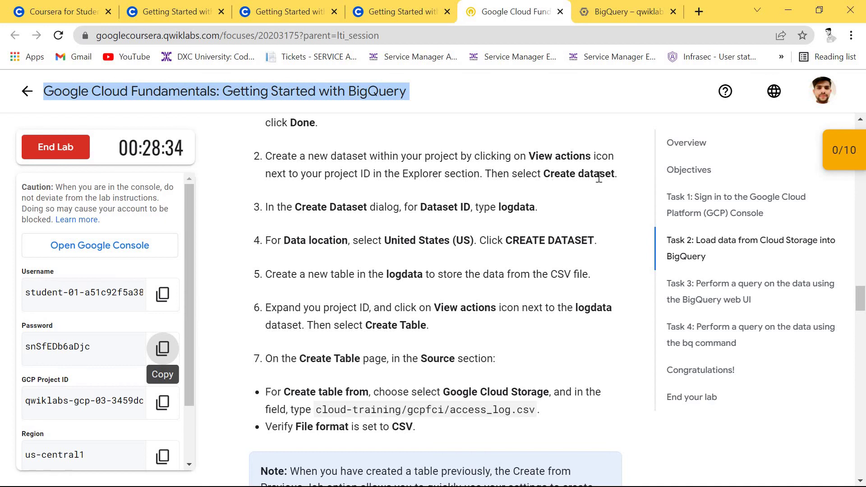
left_click(615, 7)
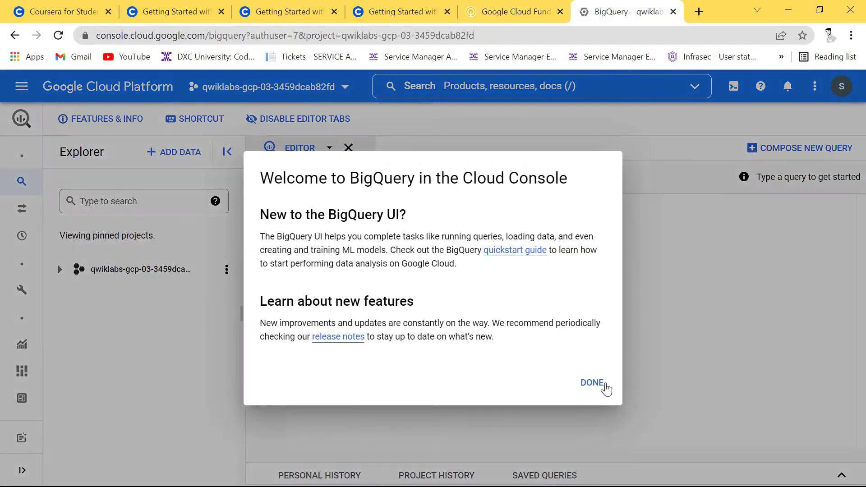
left_click(104, 351)
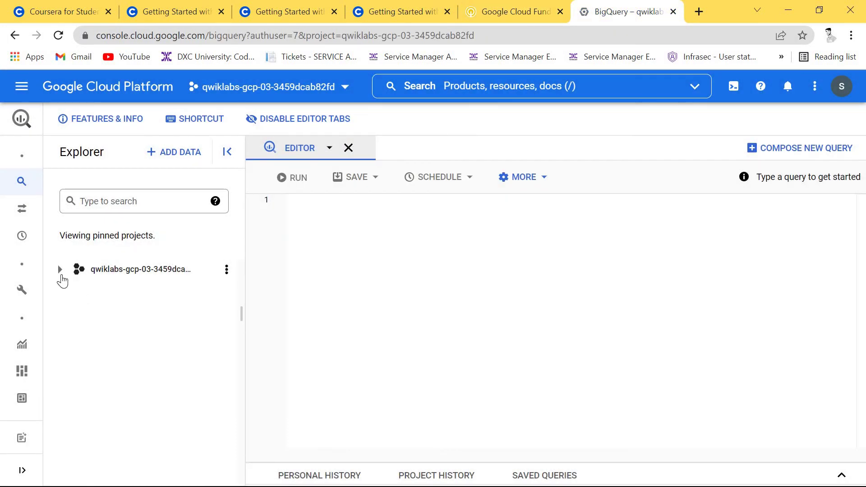
Open the Create dataset form for the qwiklabs project in the Explorer
left_click(82, 279)
left_click(226, 269)
left_click(246, 289)
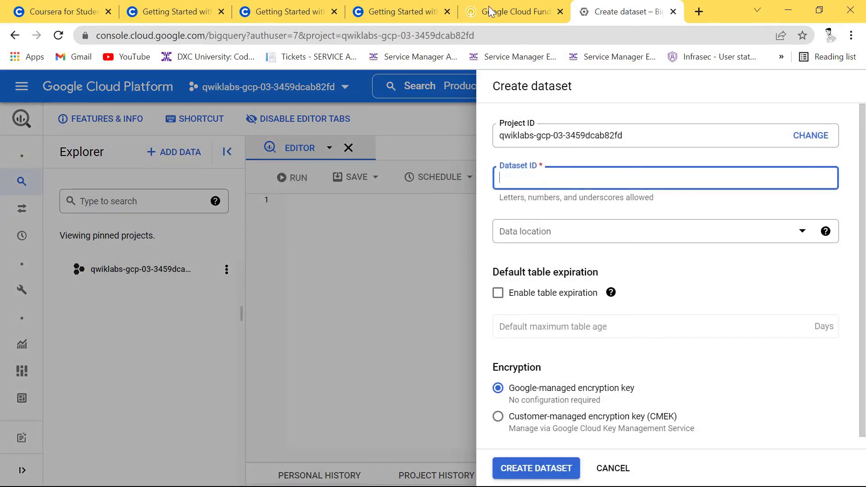
Copy the name logdata from the lab instructions and enter it as the Dataset ID
key("ctrl+shift+Tab")
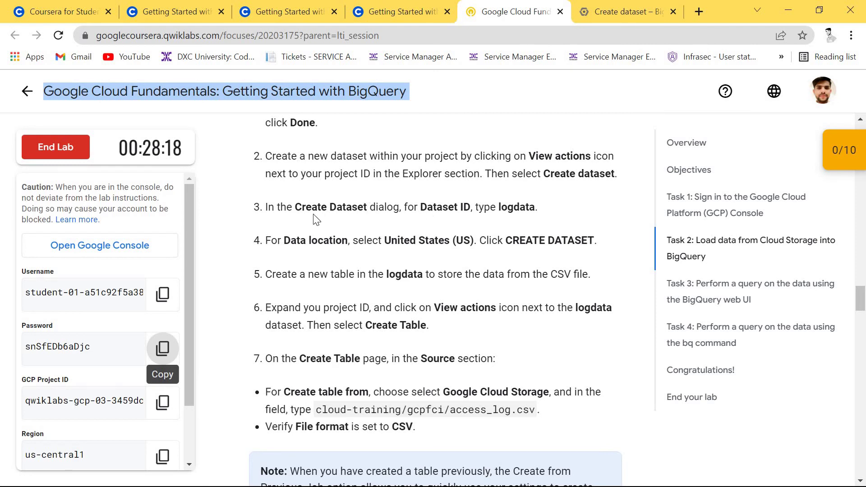
triple_click(503, 208)
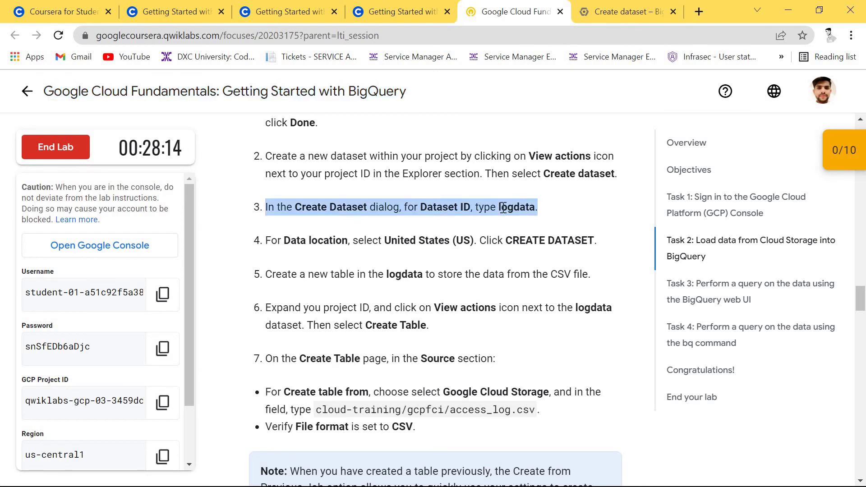
triple_click(503, 208)
double_click(503, 208)
key("ctrl+c")
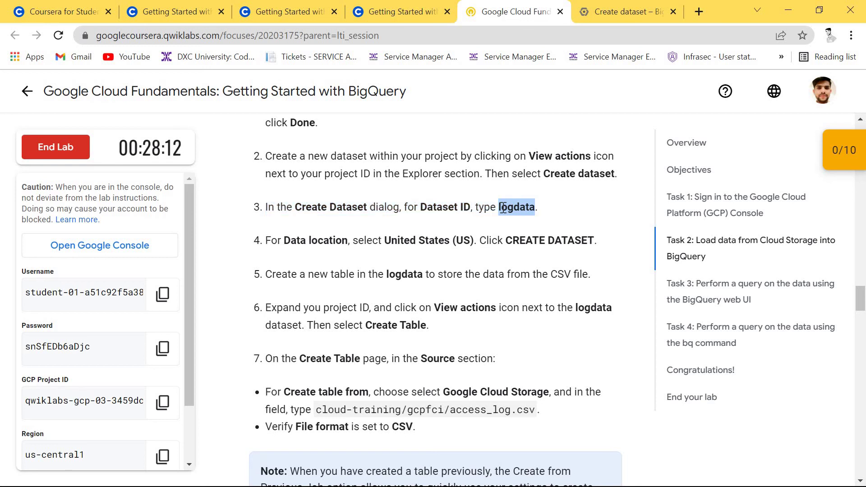
left_click(618, 4)
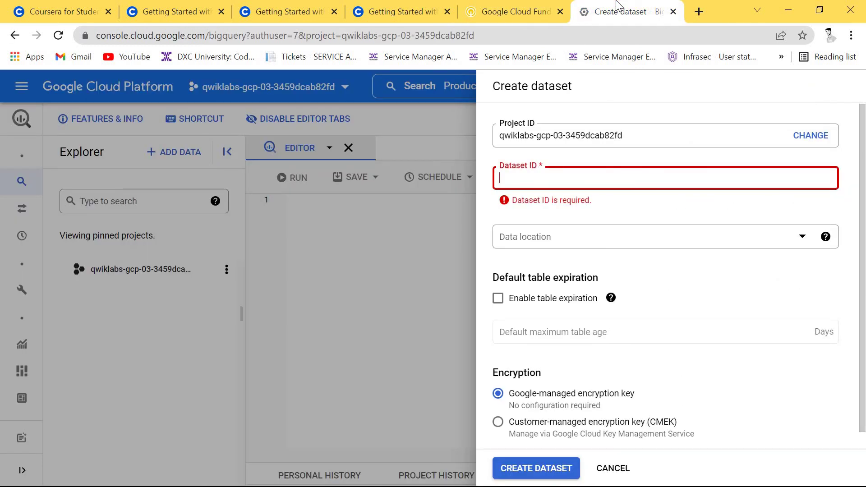
key("ctrl+v")
Browse the Data location options for the new dataset
left_click(514, 12)
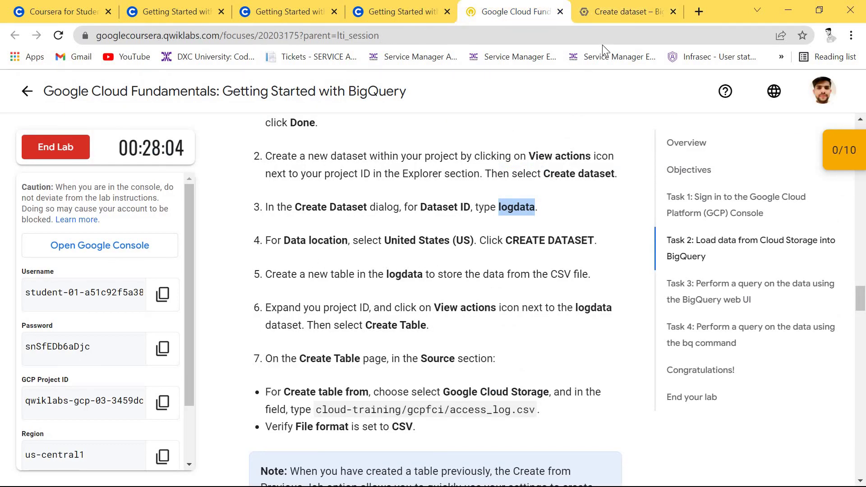
left_click(610, 18)
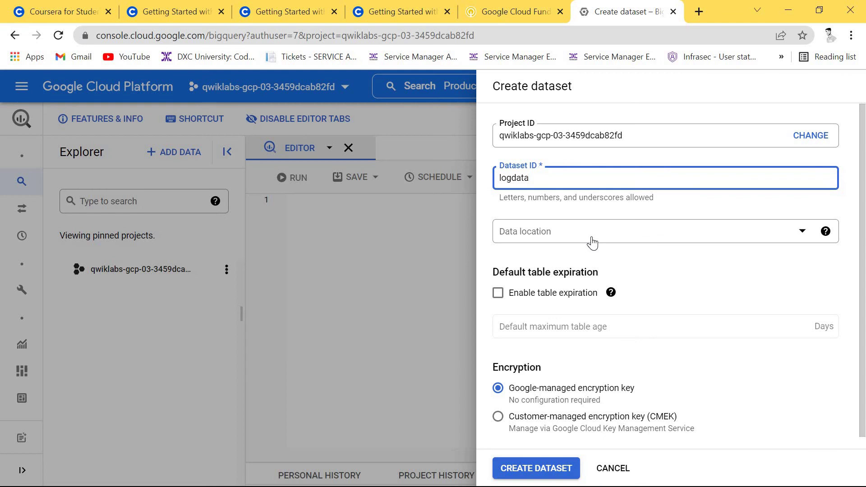
left_click(592, 237)
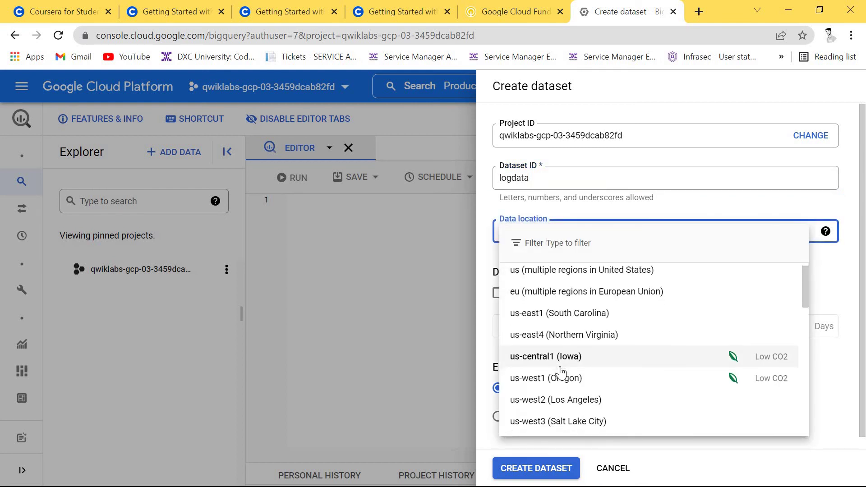
scroll(561, 372, "down", 7)
scroll(560, 372, "down", 5)
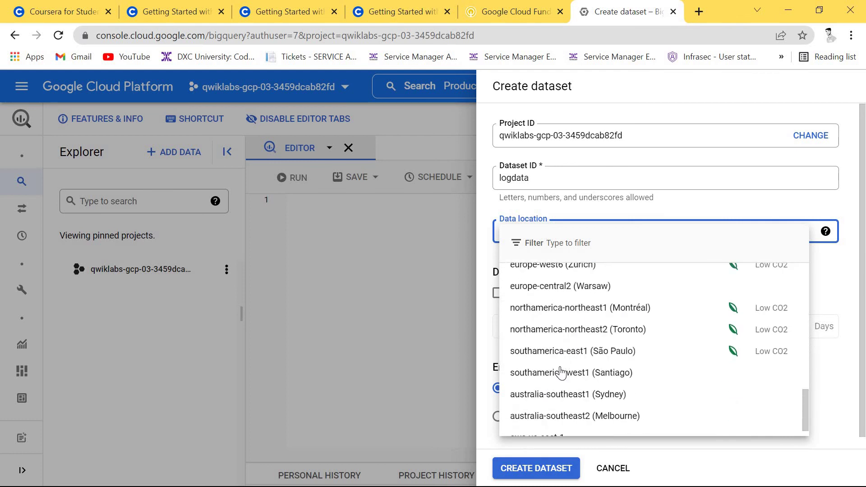
scroll(561, 373, "up", 7)
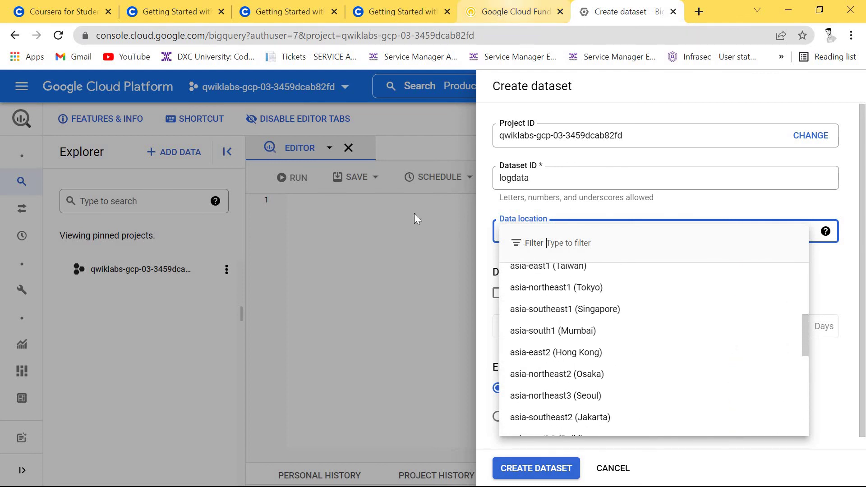
Copy United States (US) from the lab instructions and try filtering the Data location options by it
left_click(519, 11)
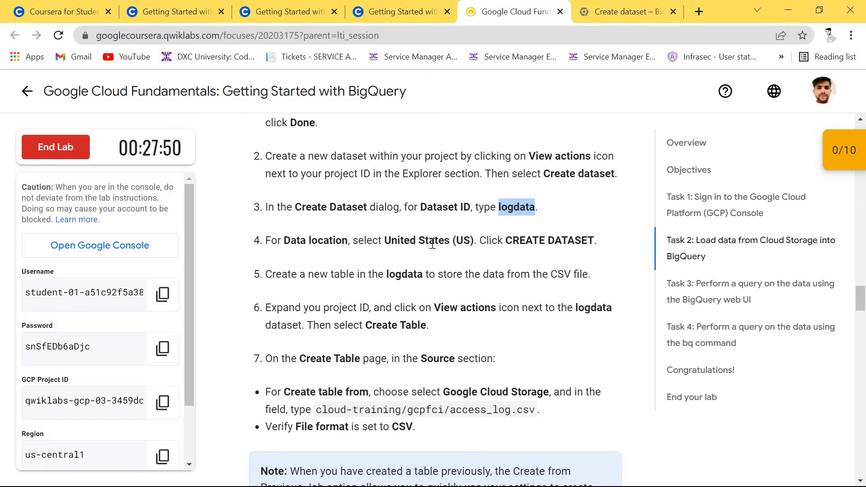
triple_click(432, 243)
triple_click(432, 244)
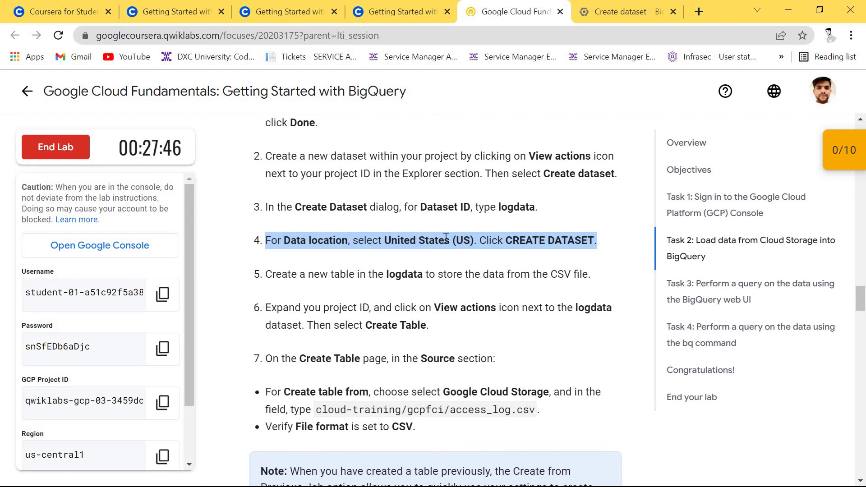
left_click_drag(385, 240, 472, 240)
key("ctrl+c")
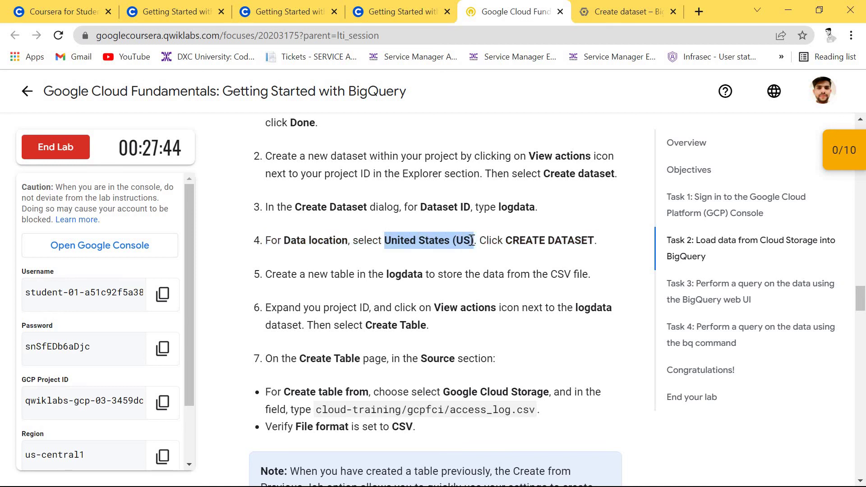
left_click(631, 10)
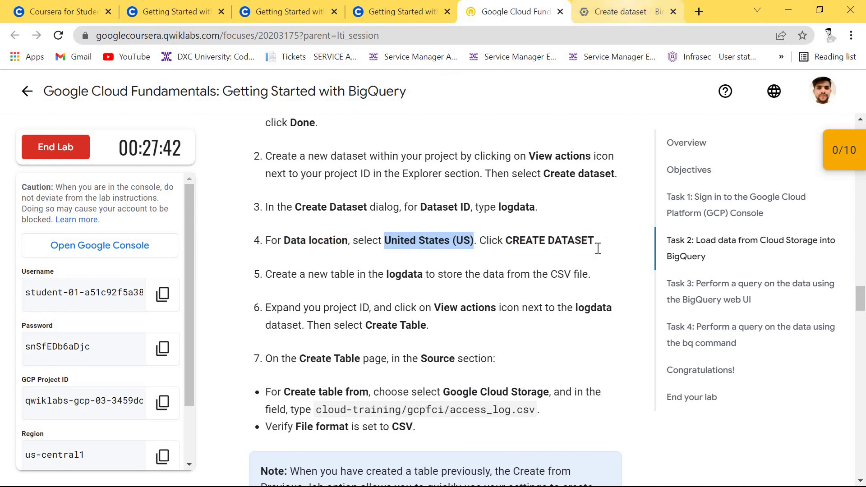
key("ctrl+v")
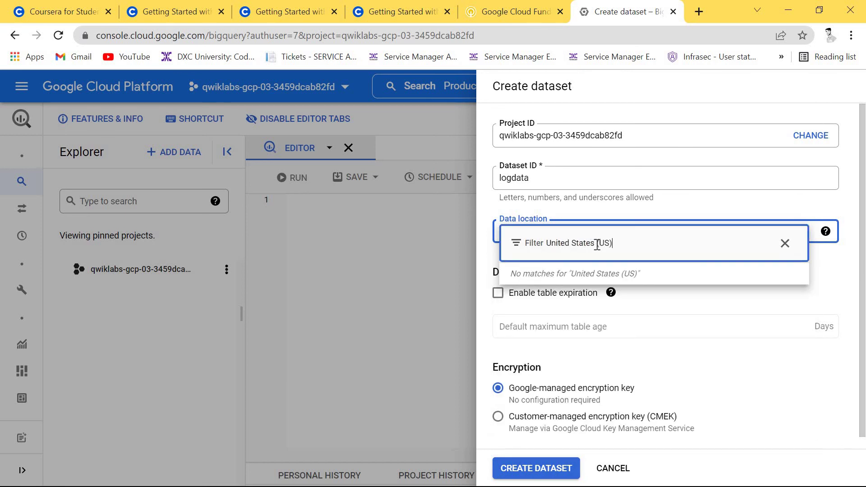
Clear the location filter and choose us (multiple regions in United States) as the Data location
left_click(596, 245)
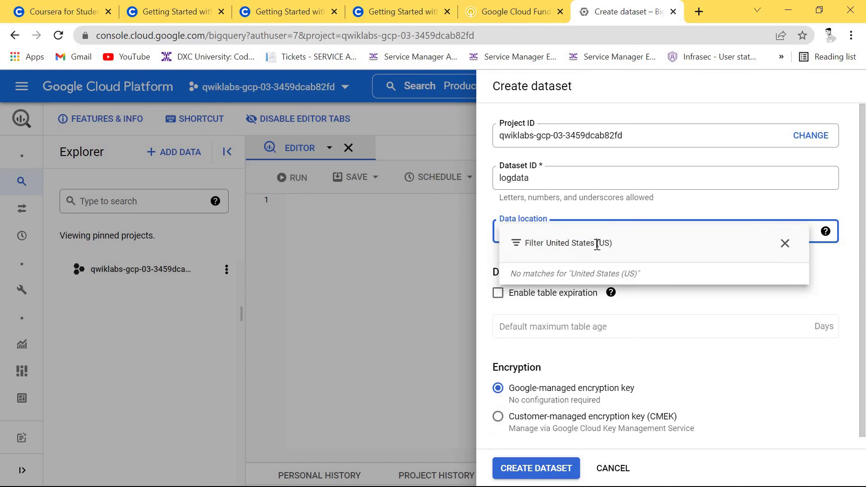
key("BackSpace")
key("BackSpace")
key("BackSpace")
key("BackSpace")
key("BackSpace")
key("BackSpace")
key("BackSpace")
key("BackSpace")
key("BackSpace")
key("BackSpace")
key("BackSpace")
key("BackSpace")
key("BackSpace")
key("BackSpace")
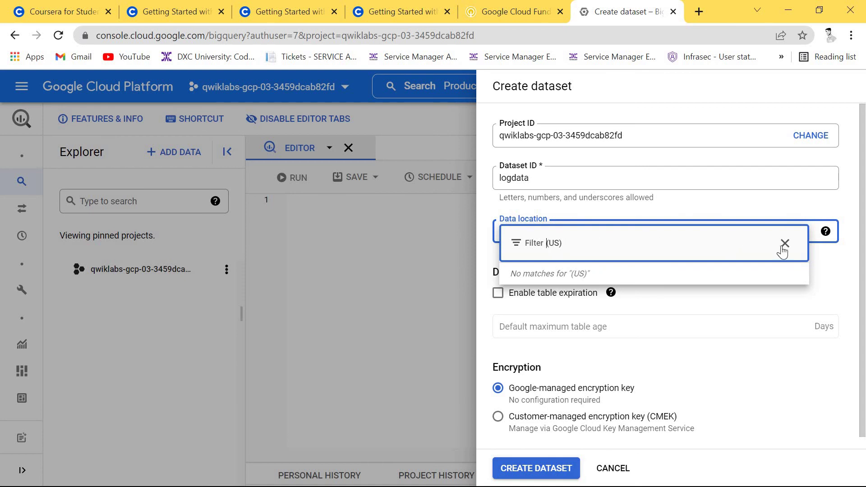
left_click(784, 246)
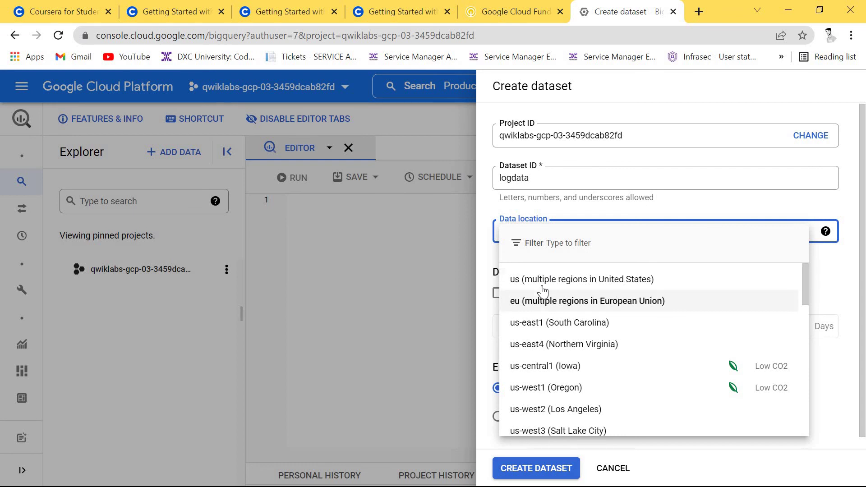
left_click(543, 288)
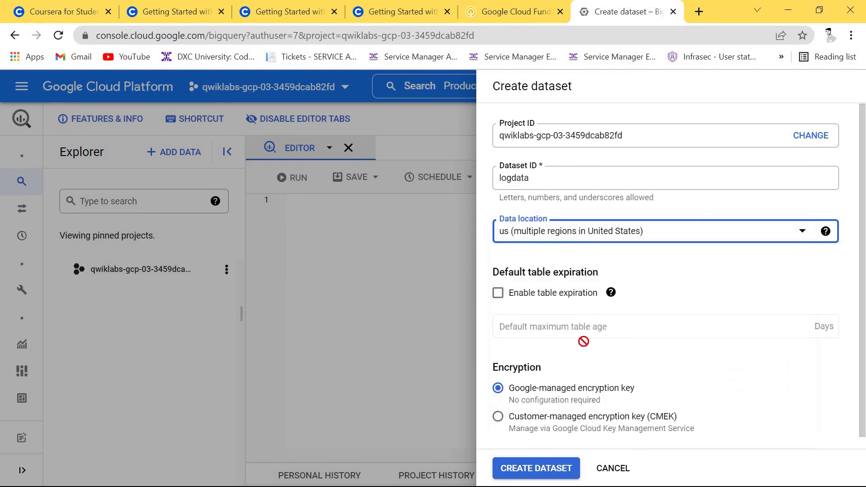
Check the next lab instructions, create the logdata dataset, and open the Create table form for it
left_click(516, 11)
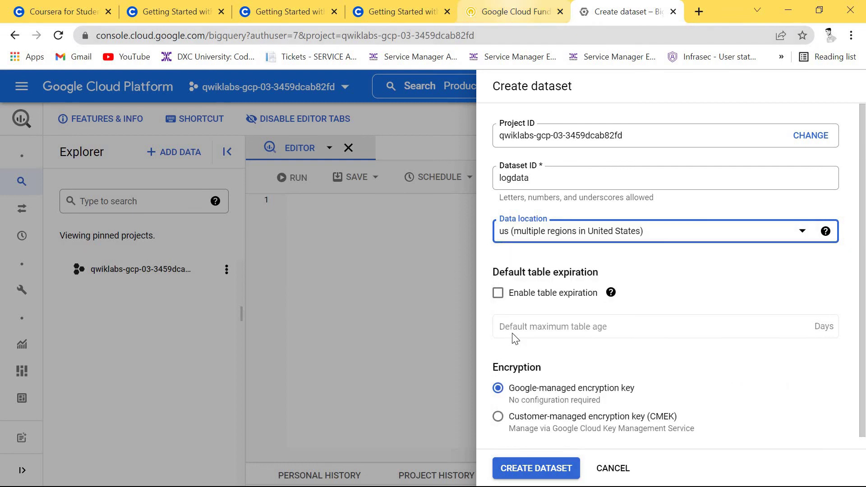
scroll(406, 280, "down", 1)
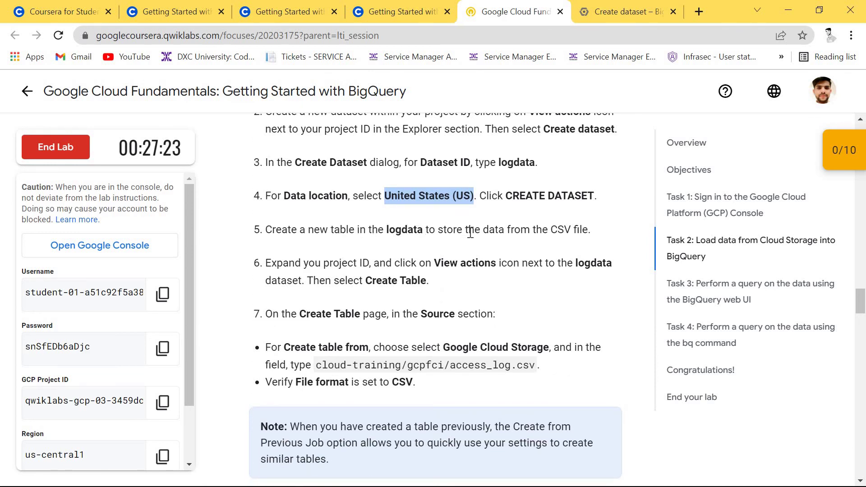
left_click(603, 12)
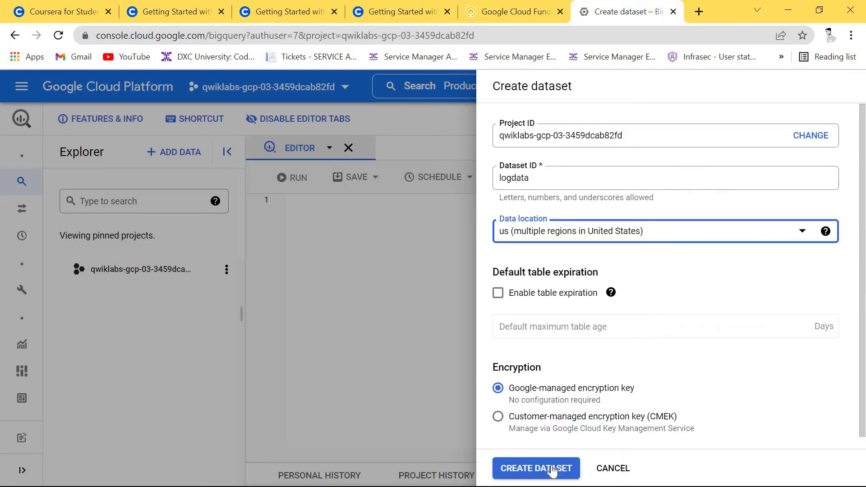
left_click(551, 470)
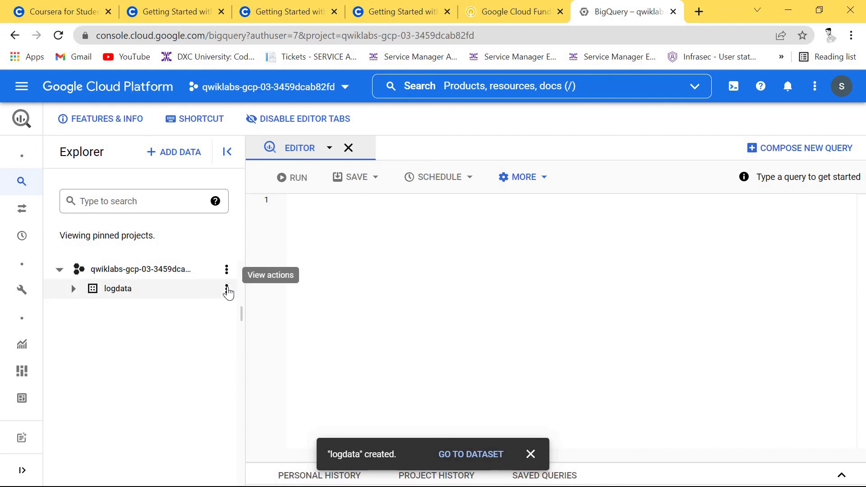
left_click(227, 289)
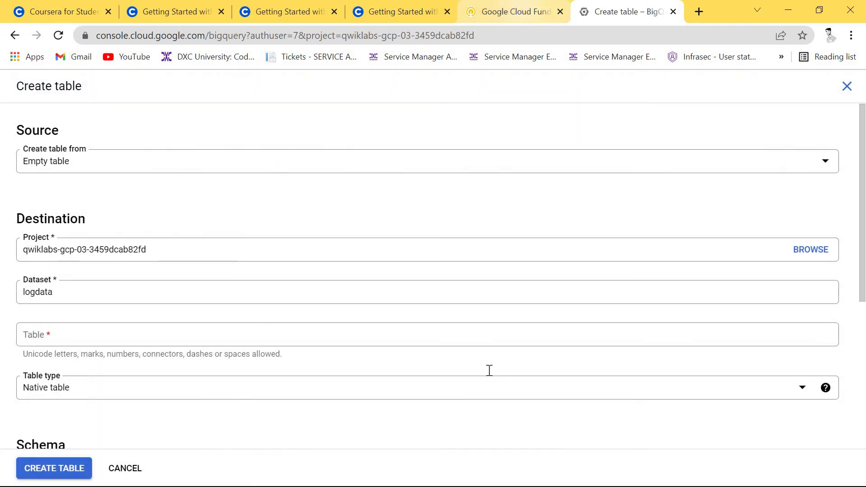
Copy the file path cloud-training/gcpfci/access_log.csv from the lab instructions and return to the Create table form
left_click(519, 12)
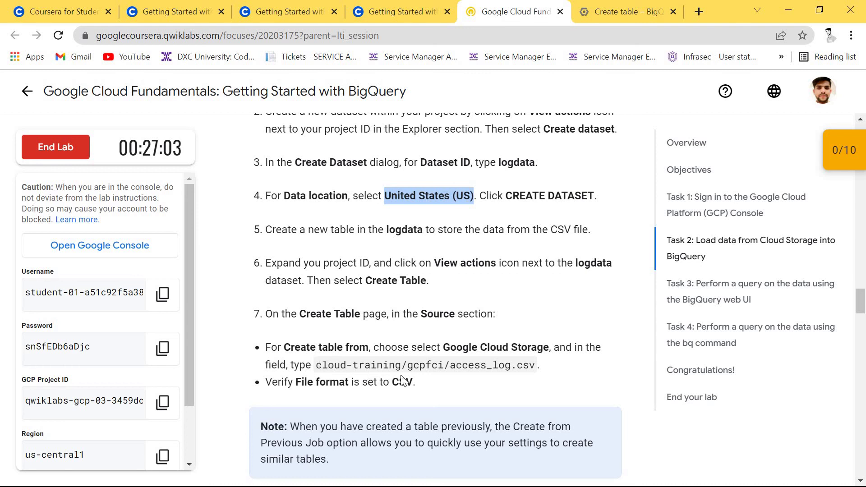
left_click_drag(317, 365, 536, 367)
key("ctrl+c")
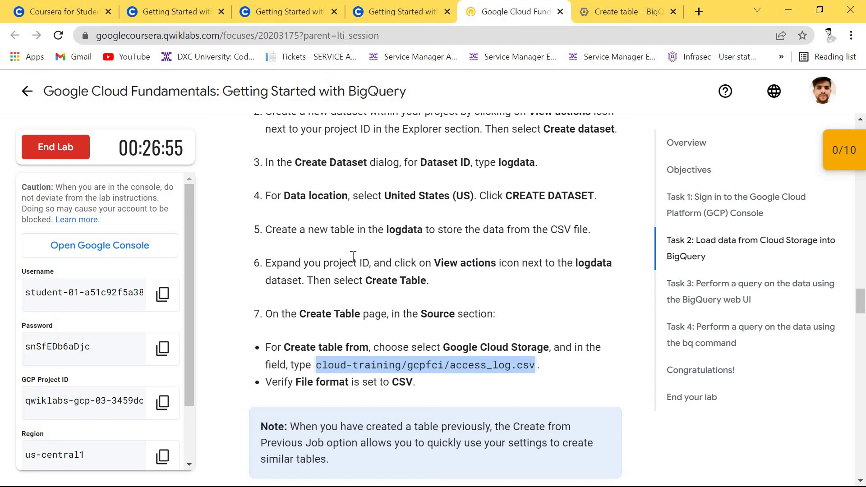
scroll(480, 315, "down", 2)
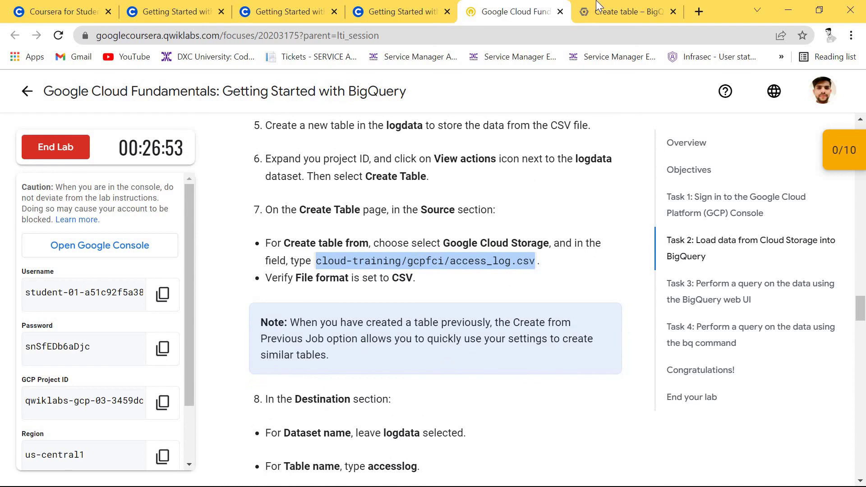
key("ctrl+Tab")
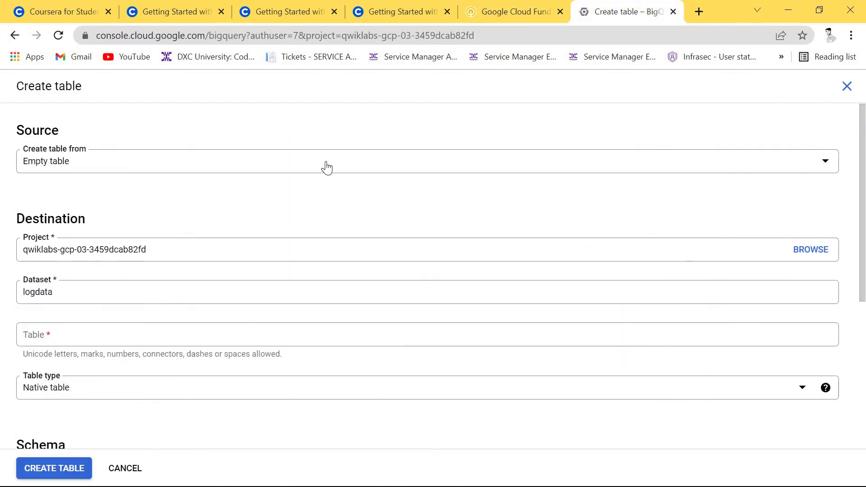
Set the table source to Google Cloud Storage and enter cloud-training/gcpfci/access_log.csv as the bucket file
left_click(326, 167)
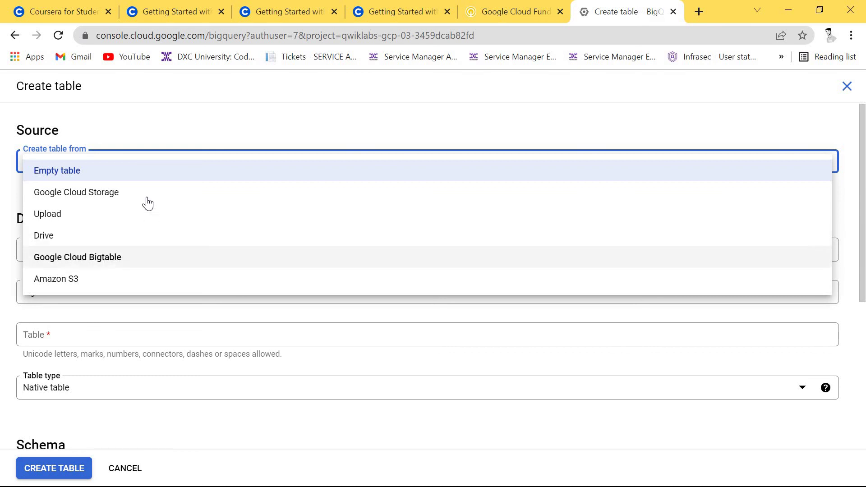
left_click(489, 2)
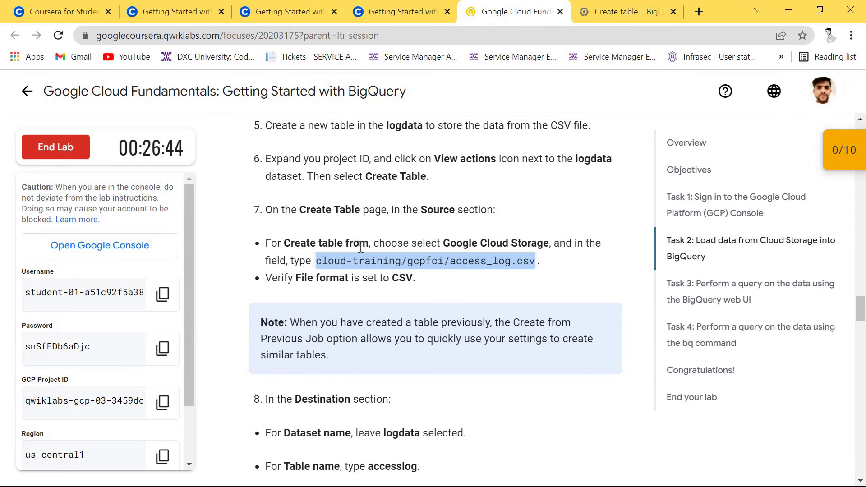
left_click(589, 15)
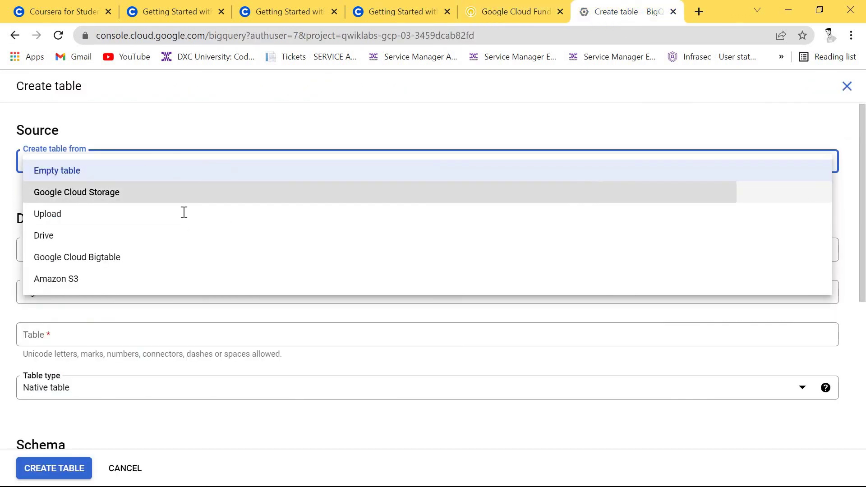
left_click(184, 194)
left_click(189, 207)
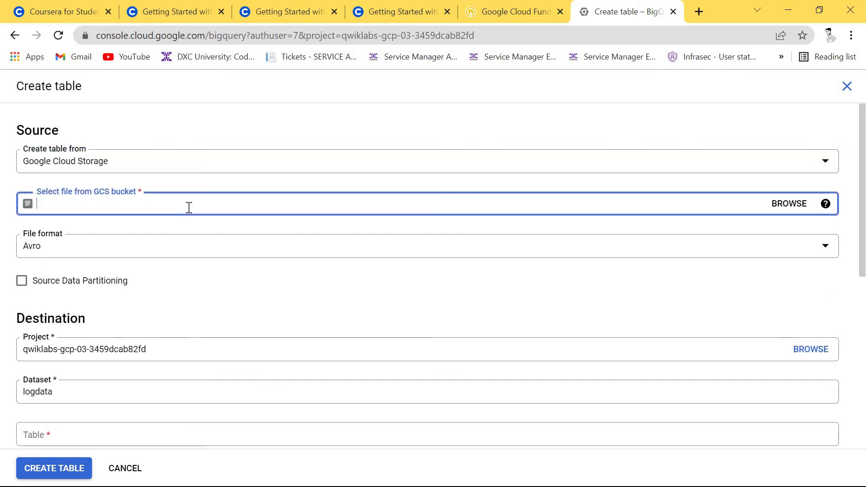
key("ctrl+v")
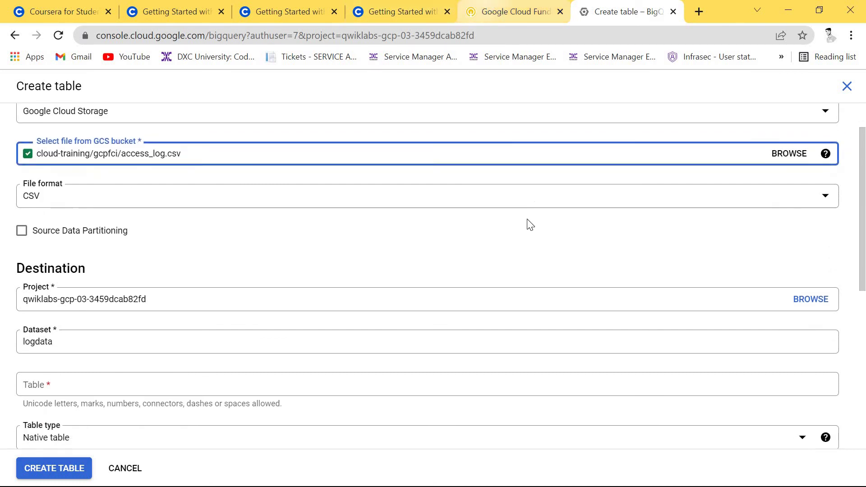
Read the lab's Destination and Schema instructions and compare them with the Destination section of the Create table form
key("ctrl+shift+Tab")
scroll(522, 289, "down", 2)
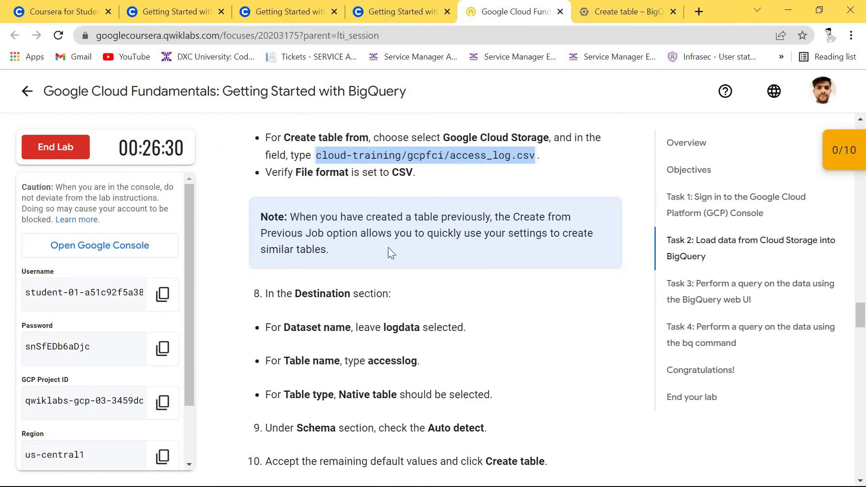
scroll(340, 228, "down", 2)
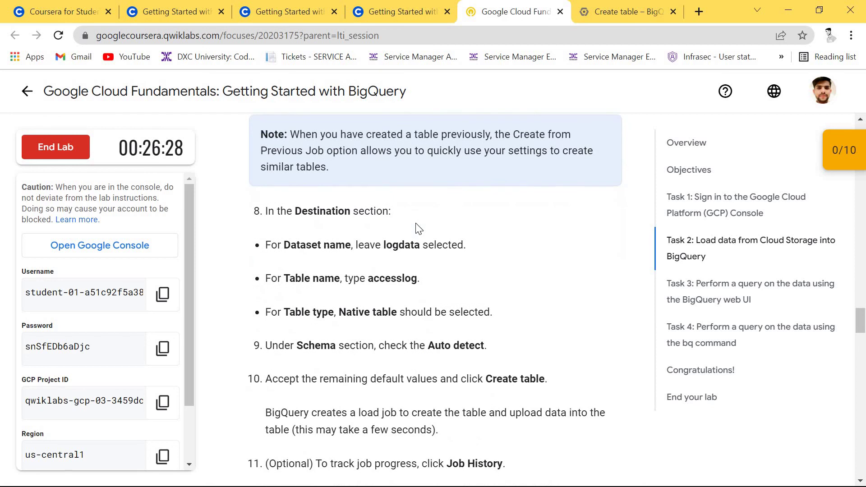
scroll(355, 146, "down", 2)
scroll(429, 181, "up", 1)
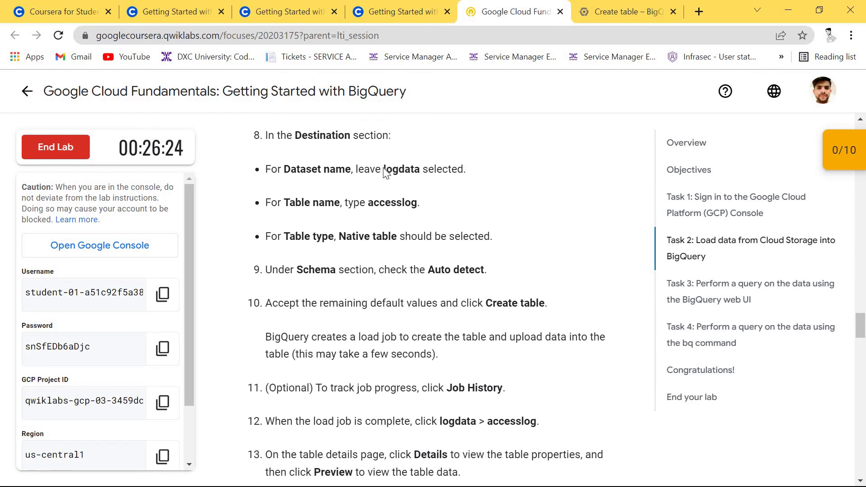
key("ctrl+Tab")
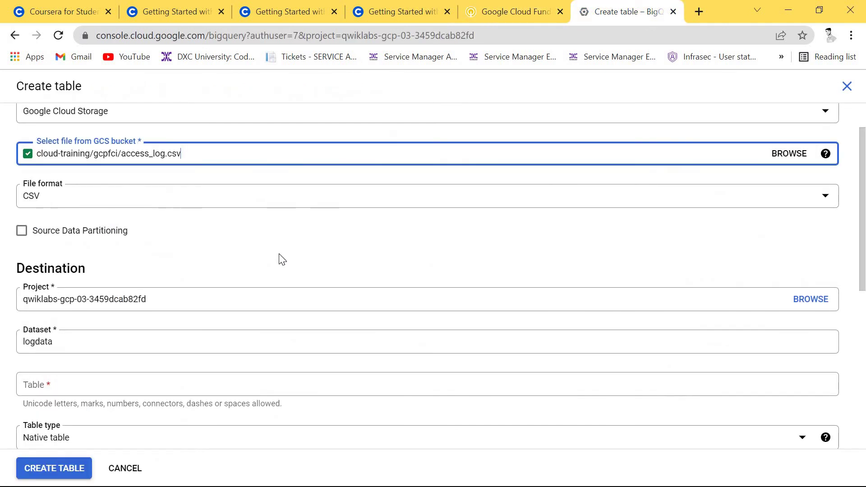
scroll(259, 257, "down", 3)
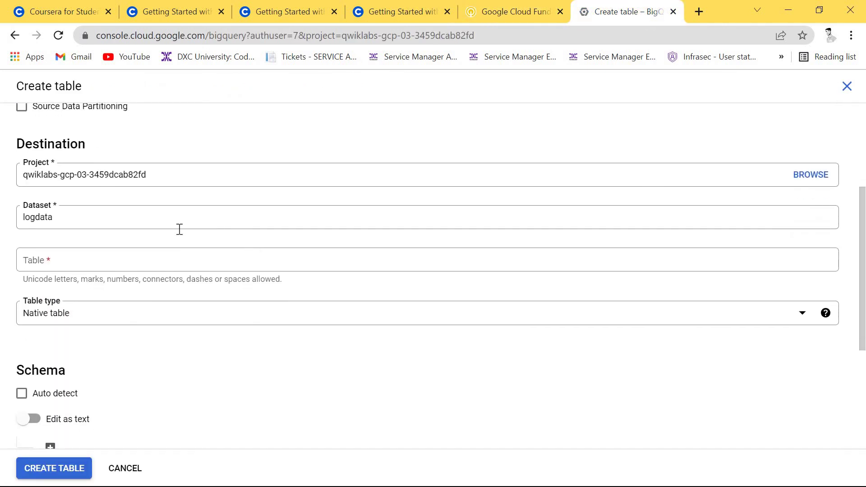
scroll(179, 229, "down", 1)
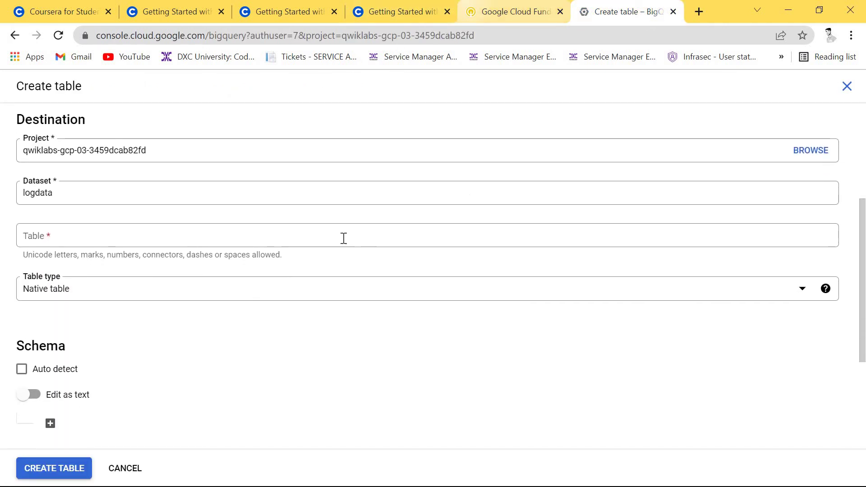
Copy the name accesslog from the lab instructions and enter it as the destination table name
key("ctrl+shift+Tab")
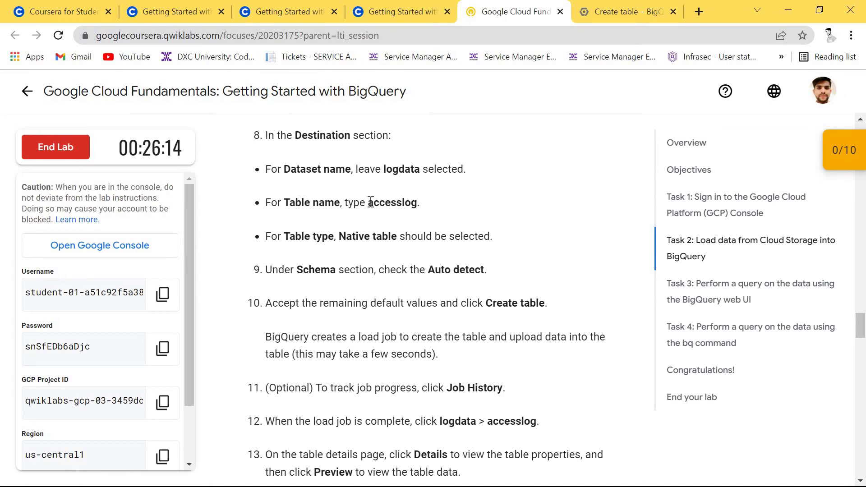
left_click_drag(368, 202, 417, 201)
key("ctrl+c")
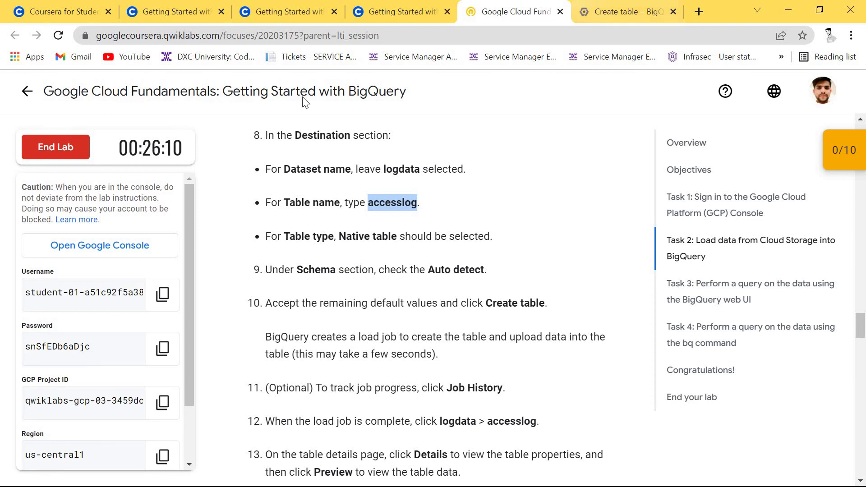
key("ctrl+Tab")
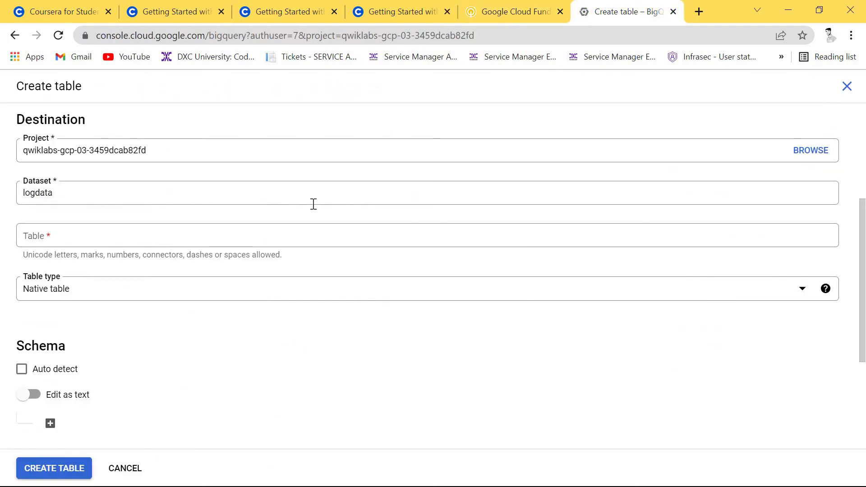
left_click(309, 232)
key("ctrl+v")
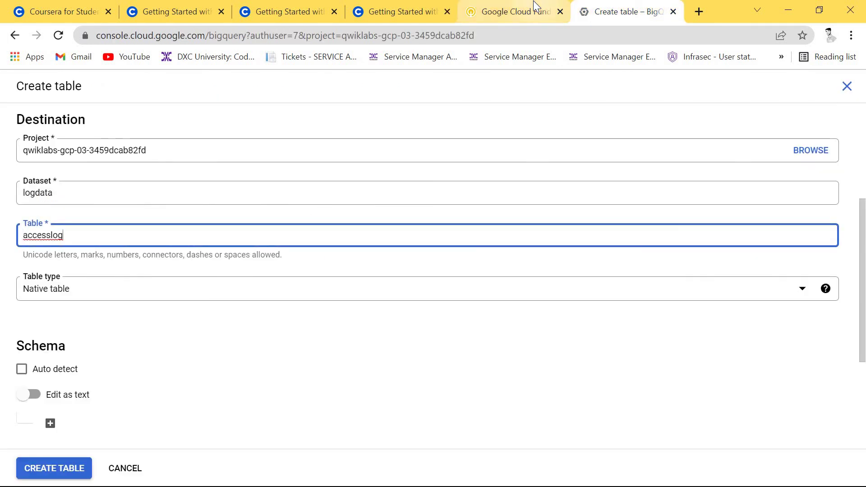
Consult the lab's Schema instruction and enable Auto detect for the accesslog table's schema
left_click(533, 4)
scroll(410, 216, "down", 2)
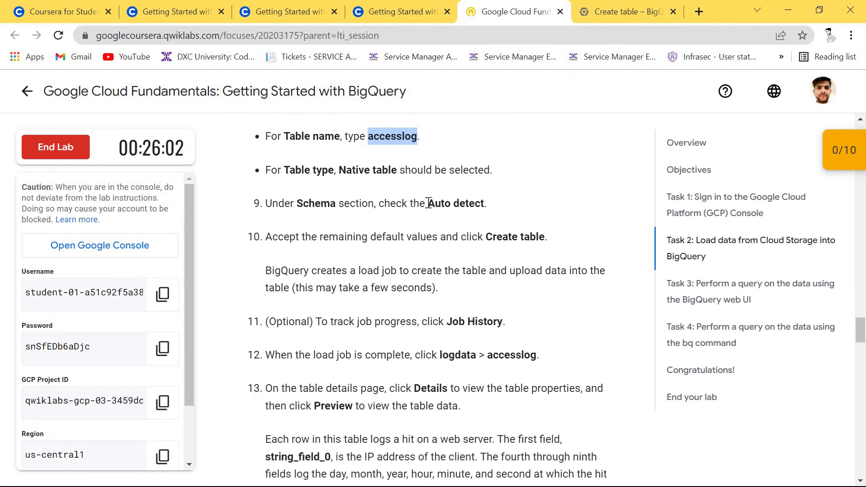
left_click(603, 13)
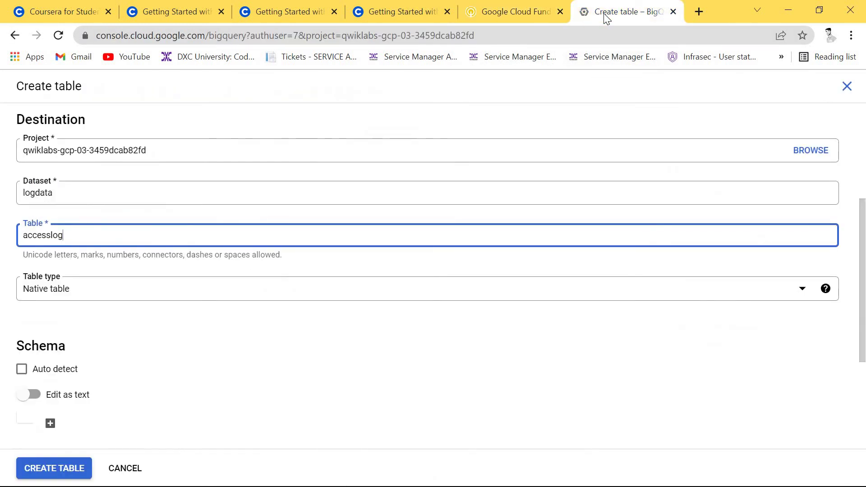
scroll(116, 294, "down", 3)
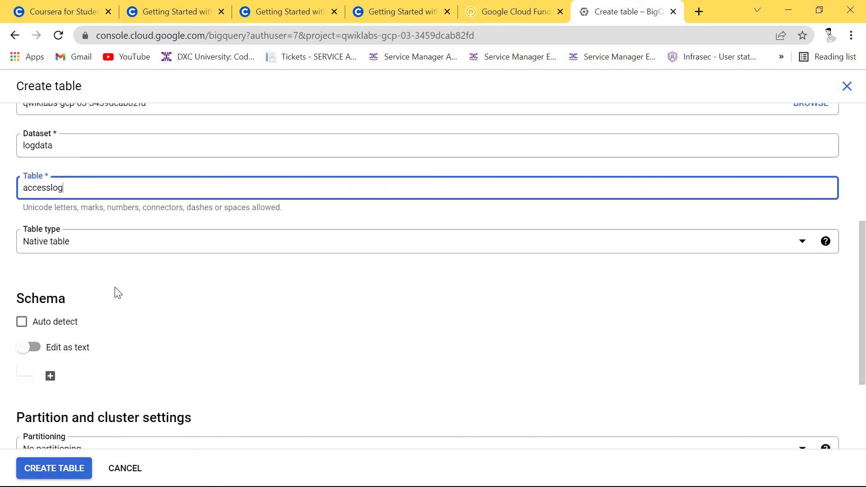
left_click(21, 261)
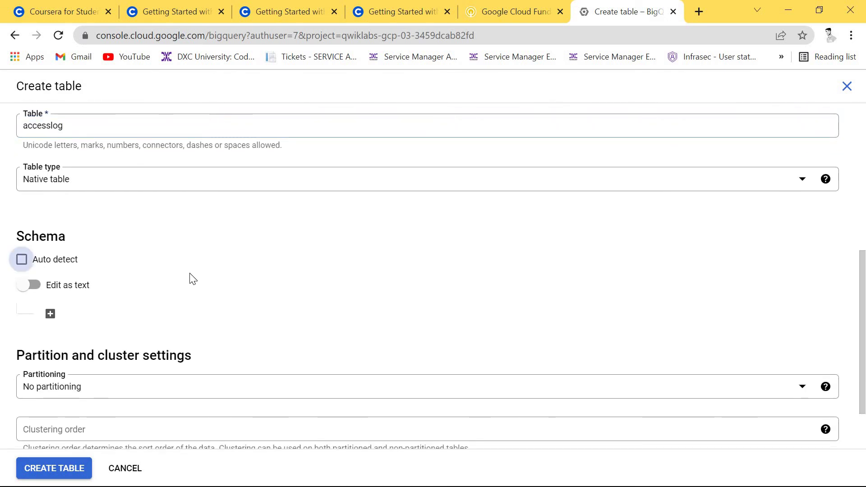
scroll(197, 273, "down", 2)
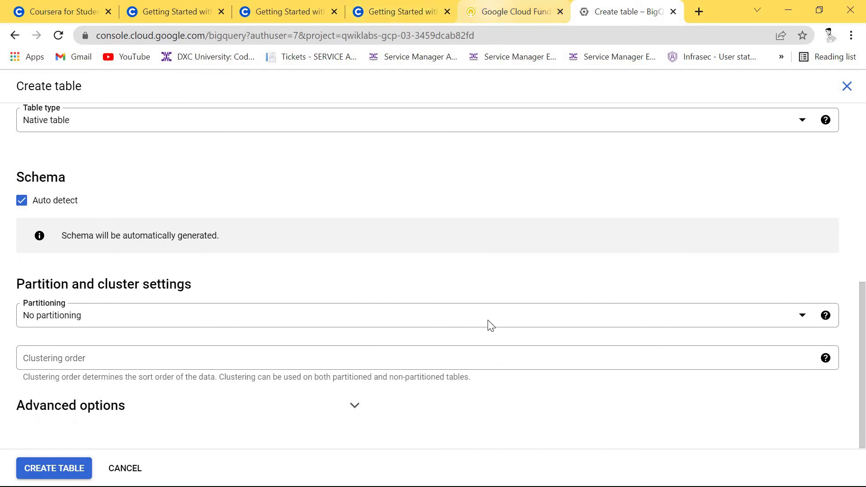
Check the lab's remaining table instructions and create the accesslog table with the other settings left at their defaults
left_click(489, 7)
scroll(593, 80, "down", 2)
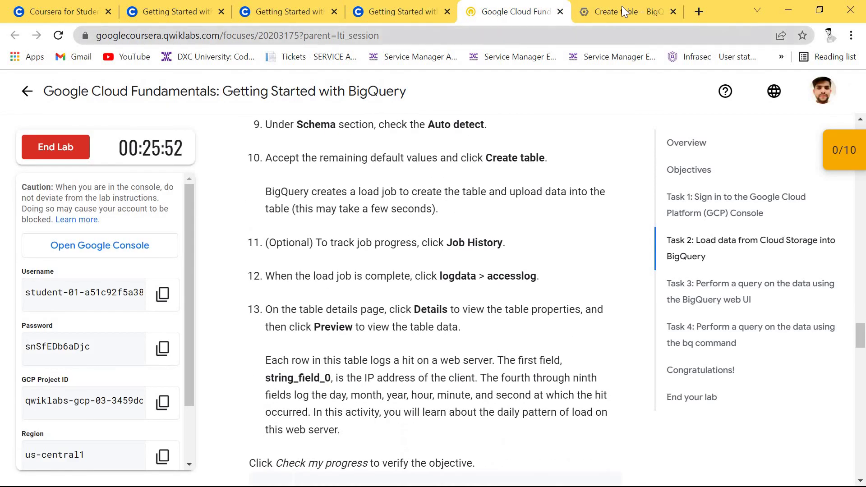
left_click(622, 7)
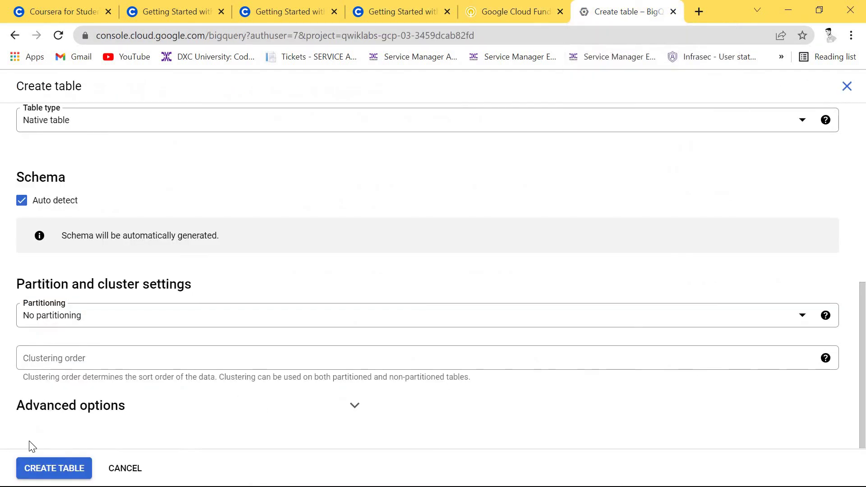
left_click(52, 473)
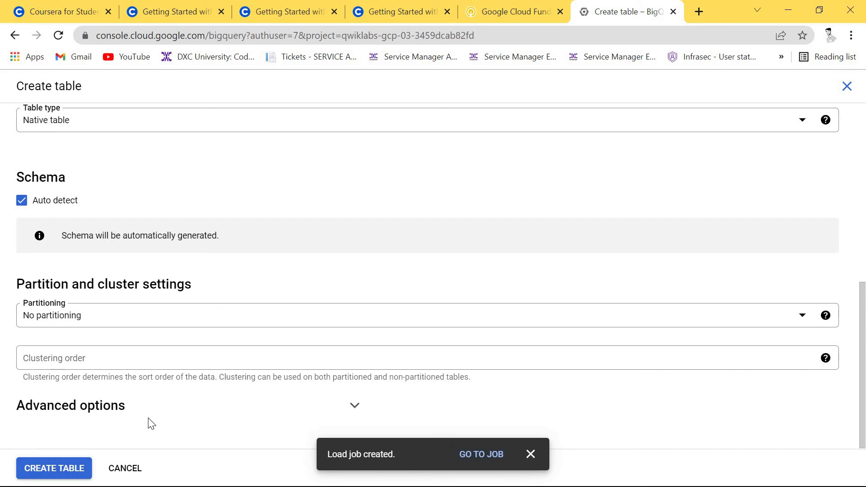
left_click(45, 465)
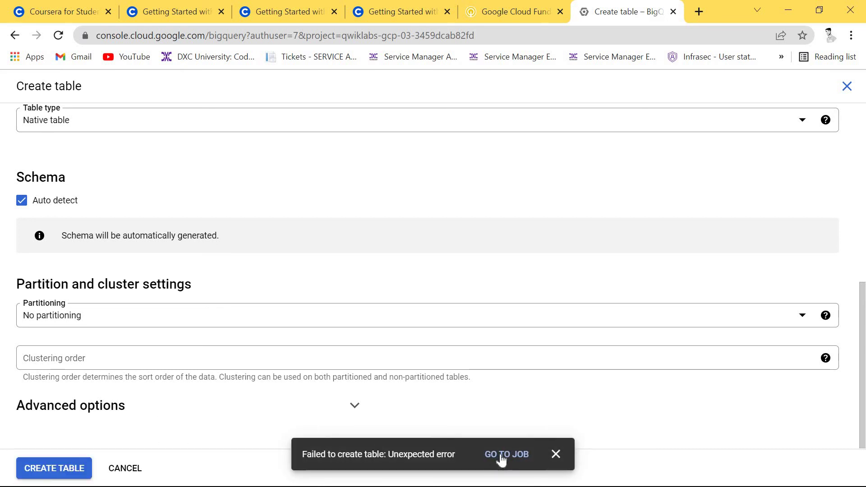
Open the load job's details and the accesslog table, and read the lab instructions on tracking the job and viewing the table
left_click(481, 453)
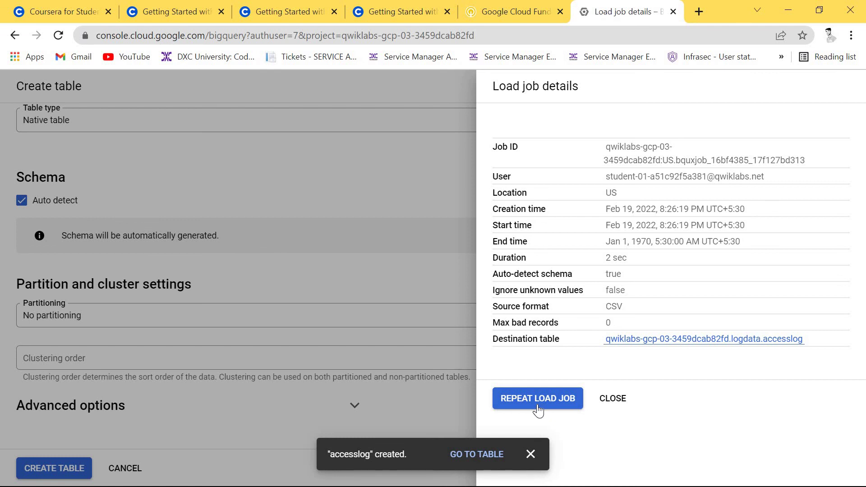
left_click(484, 455)
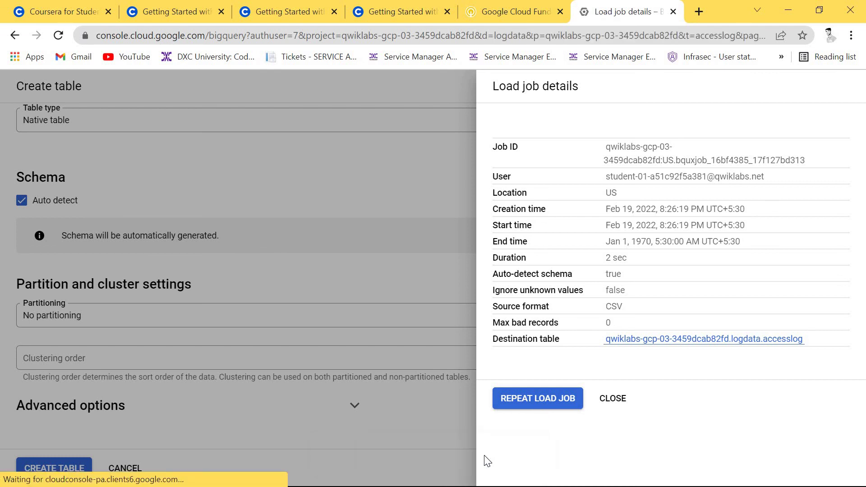
left_click(507, 13)
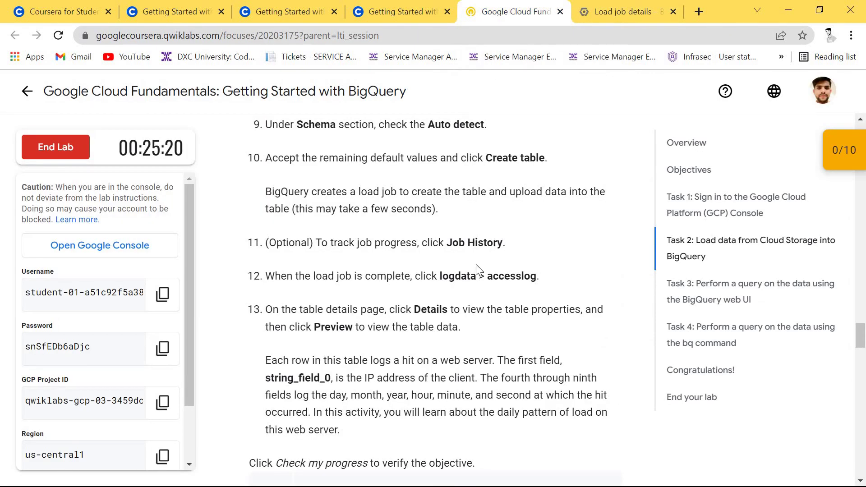
scroll(476, 265, "up", 1)
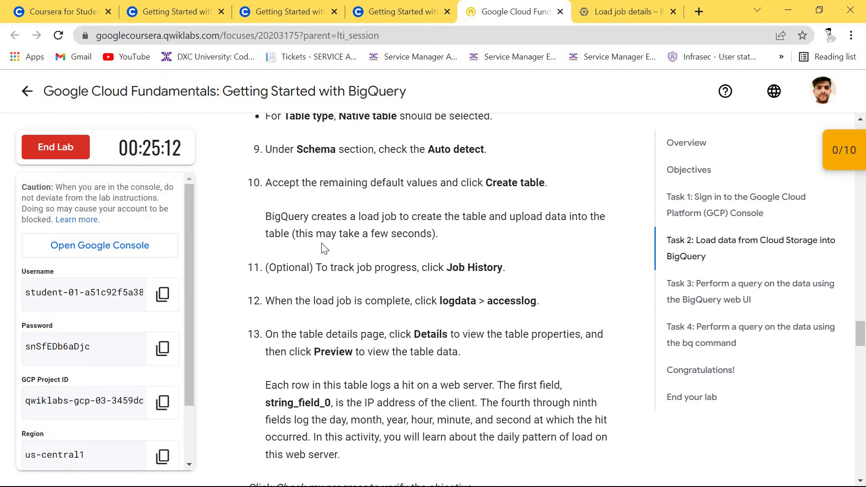
scroll(476, 216, "down", 2)
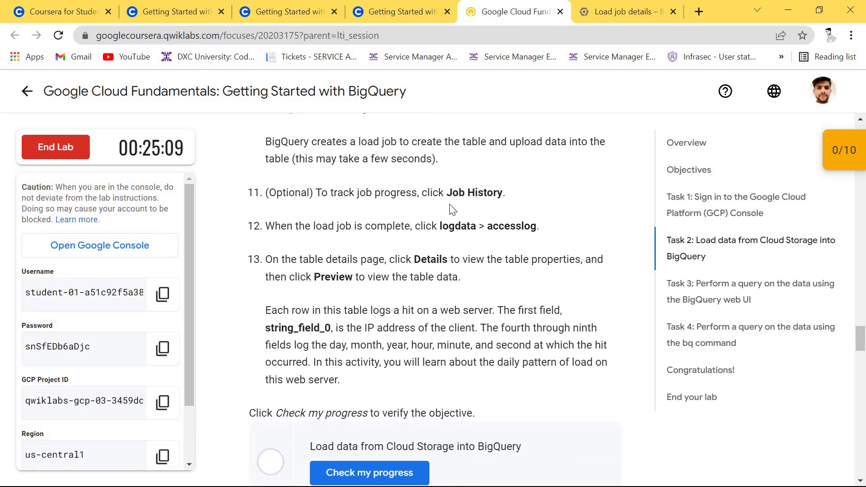
left_click(626, 15)
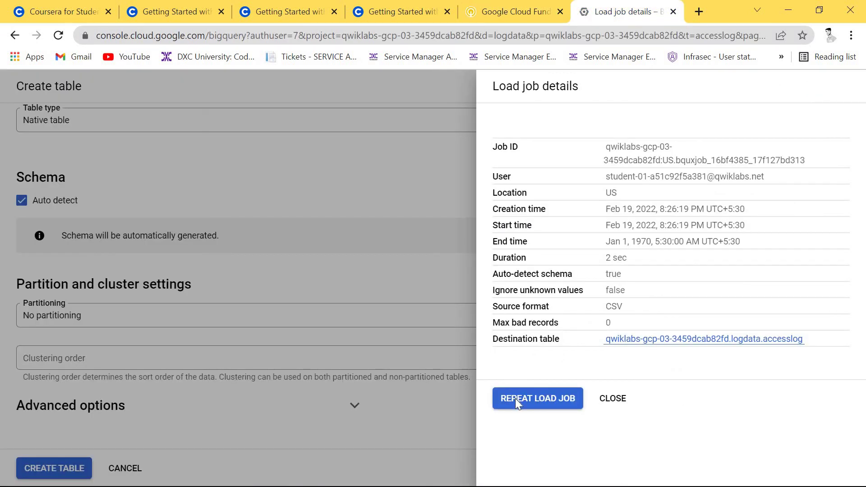
Try to repeat the load job, close its details, and try to create the accesslog table again
left_click(516, 399)
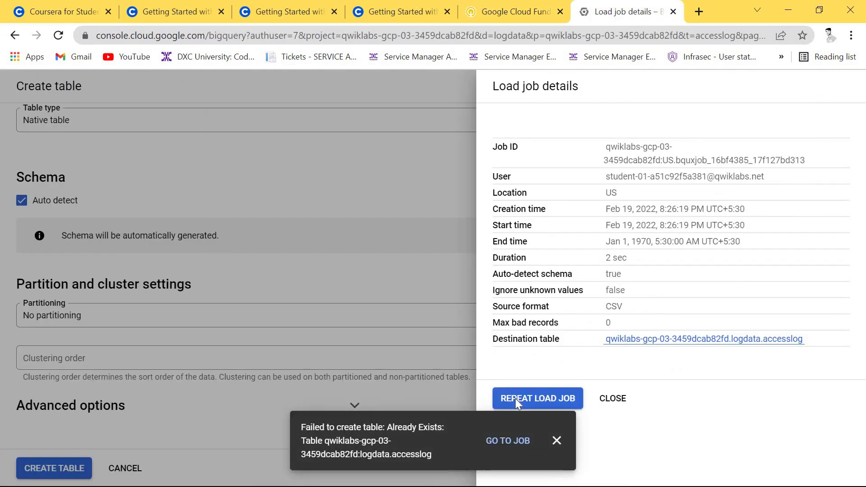
left_click(521, 441)
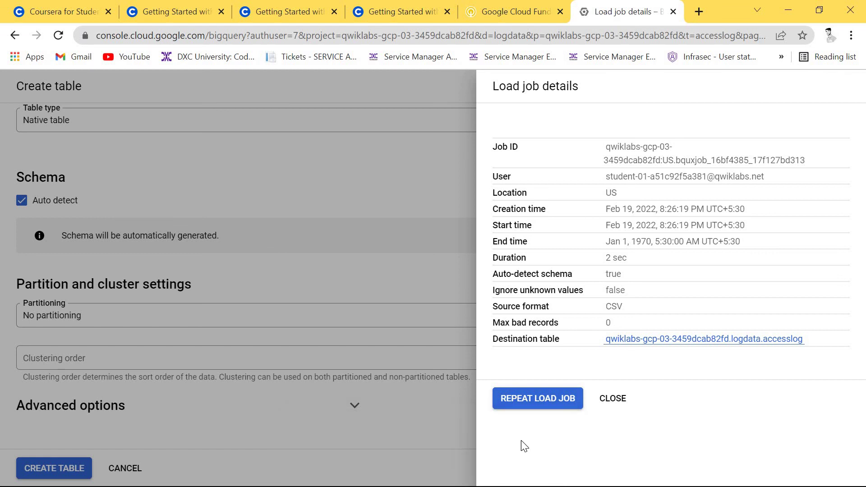
left_click(616, 404)
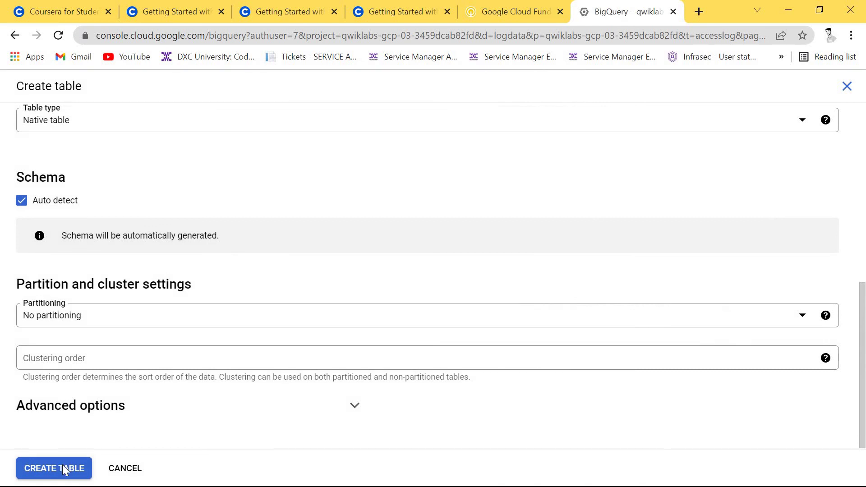
left_click(65, 469)
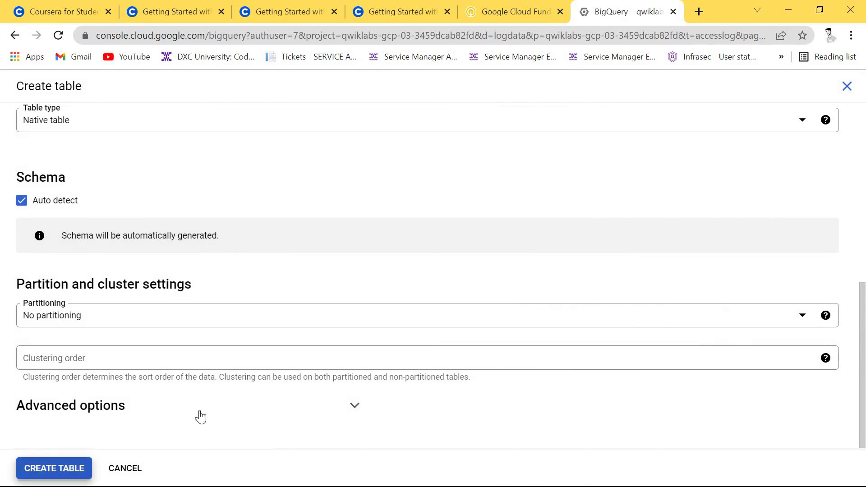
Review the partitioning options, Source and Destination sections of the Create table form, and compare them with the lab instructions
left_click(159, 318)
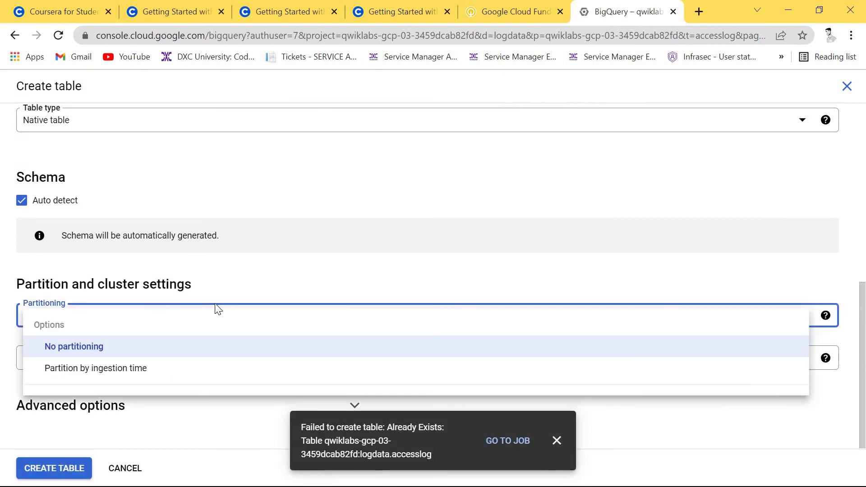
left_click(301, 291)
scroll(302, 293, "up", 6)
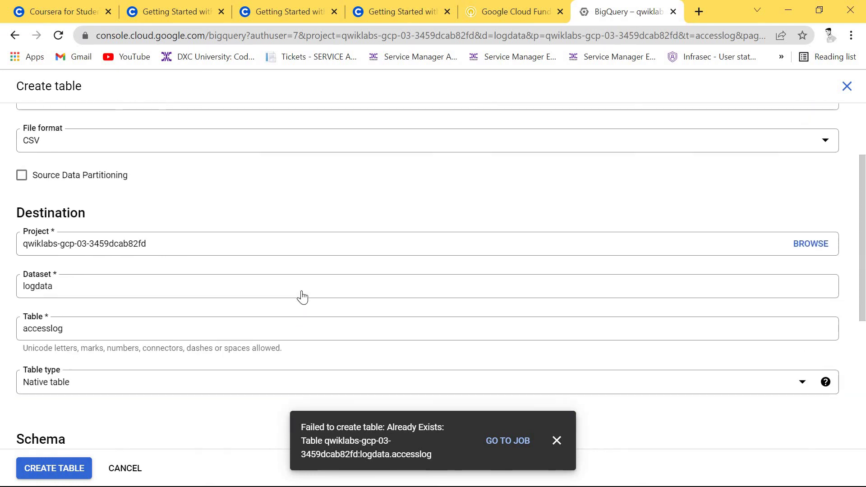
scroll(302, 292, "up", 3)
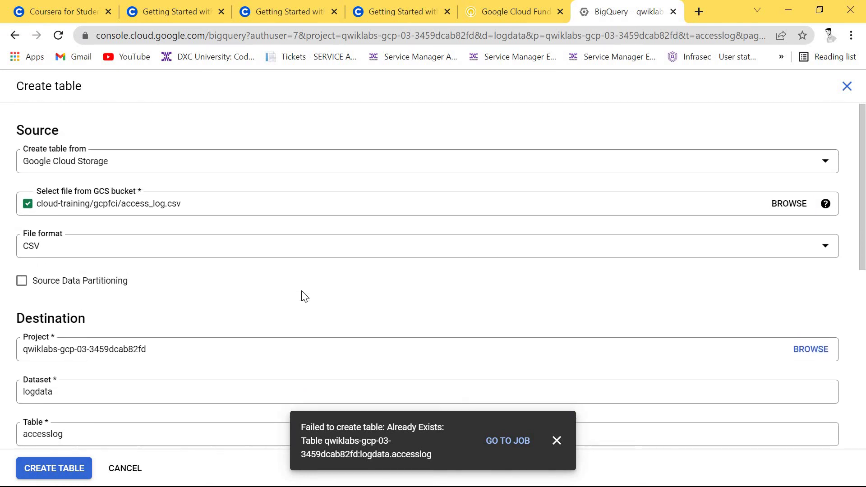
scroll(302, 295, "down", 8)
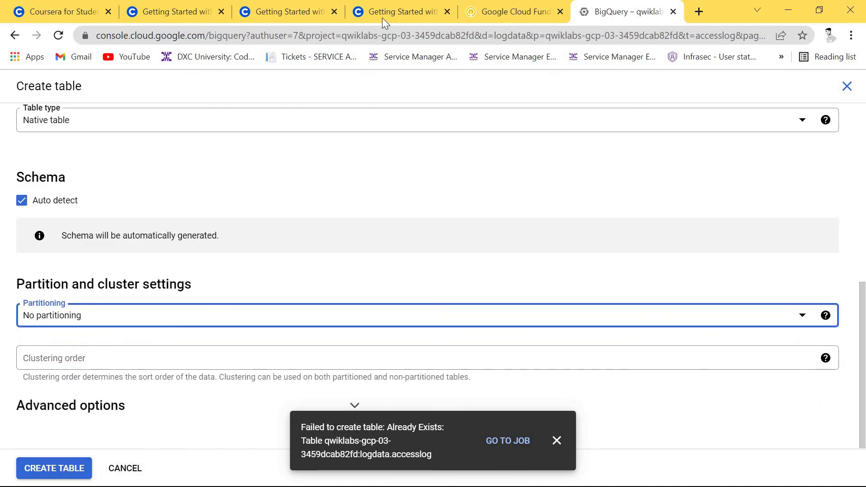
left_click(505, 12)
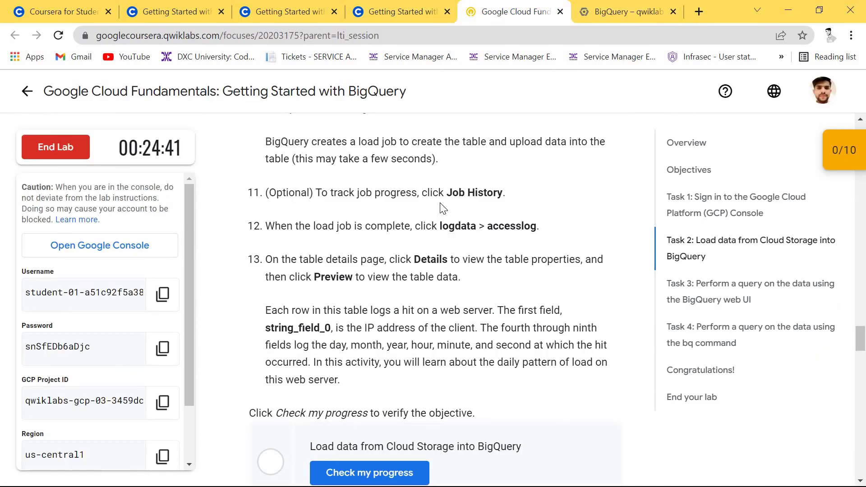
scroll(443, 208, "up", 5)
scroll(443, 208, "down", 1)
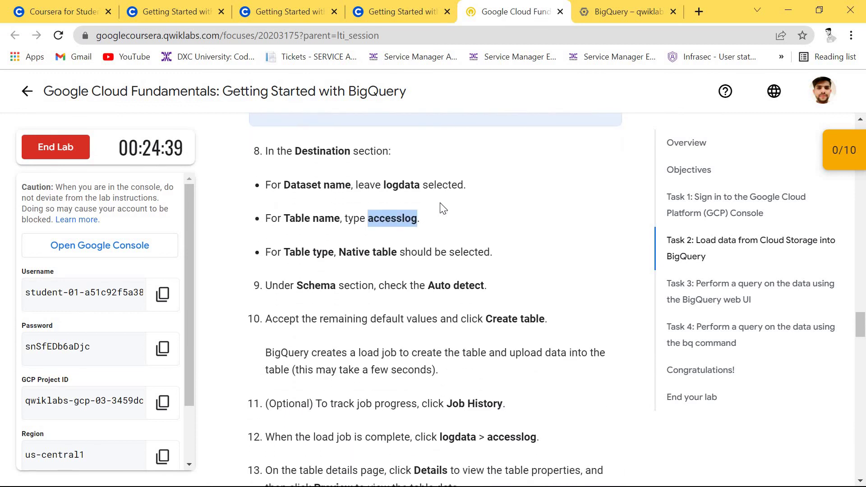
scroll(442, 208, "down", 1)
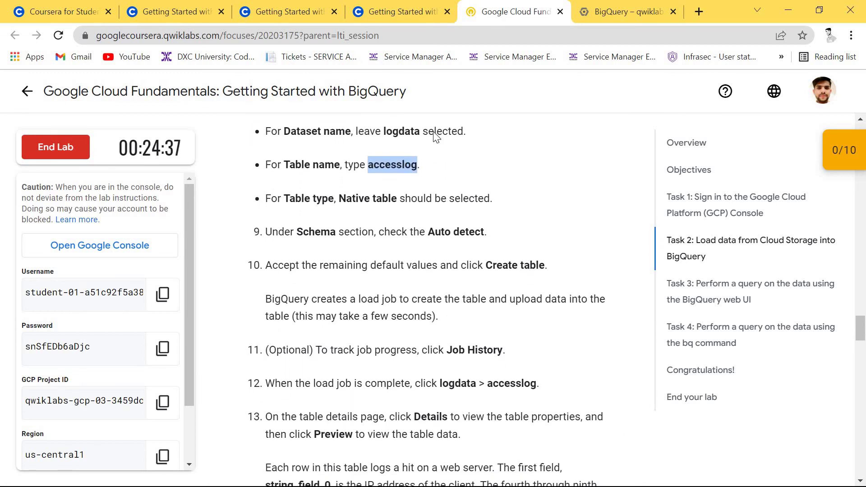
key("ctrl+Tab")
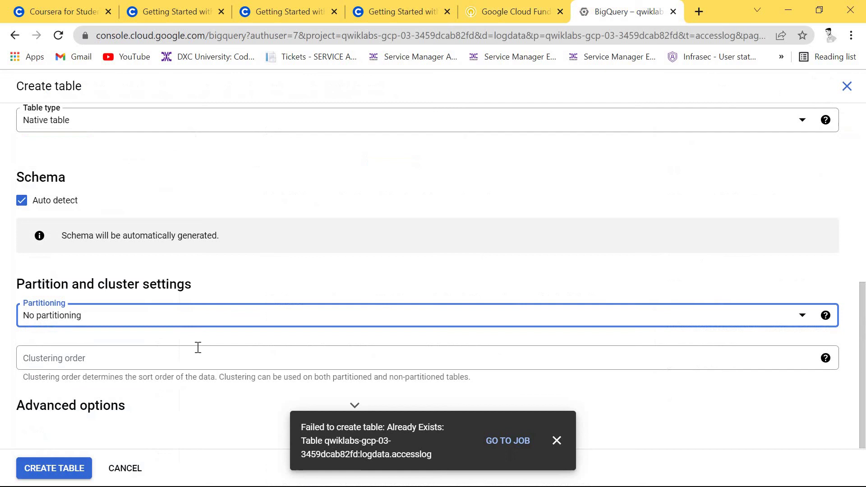
Recheck the form's table type, schema and partitioning options against the lab's instructions for creating the accesslog table
left_click(181, 323)
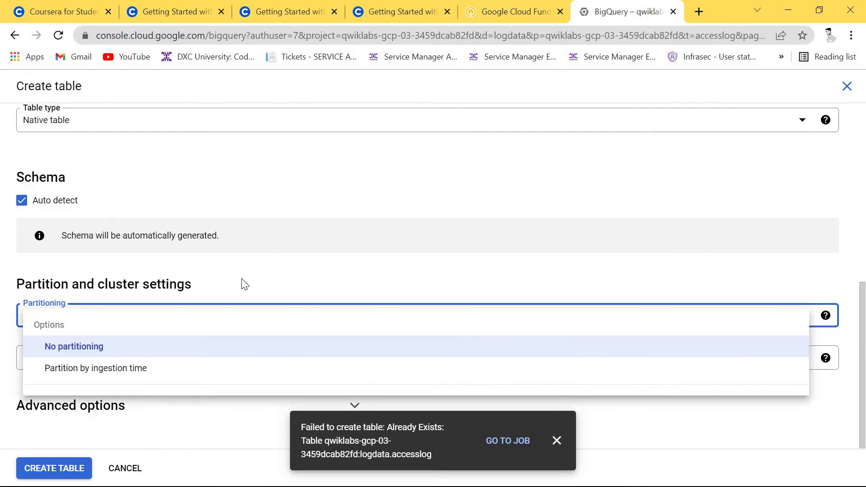
scroll(245, 284, "up", 3)
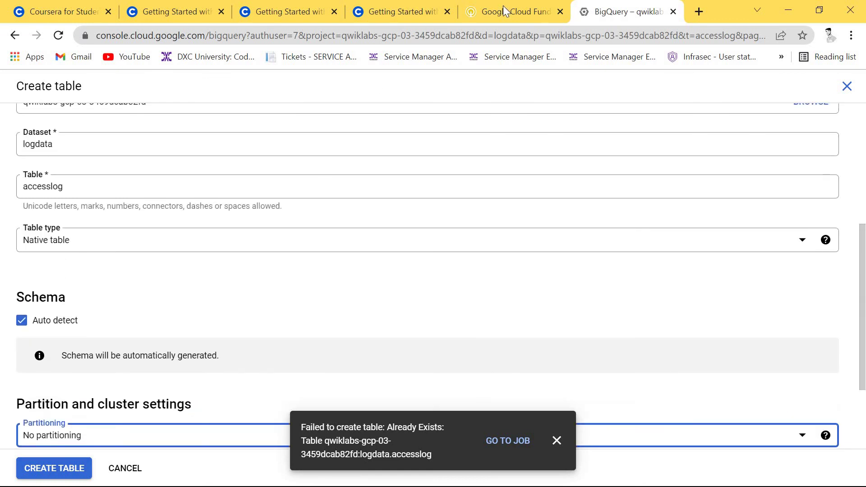
key("ctrl+shift+Tab")
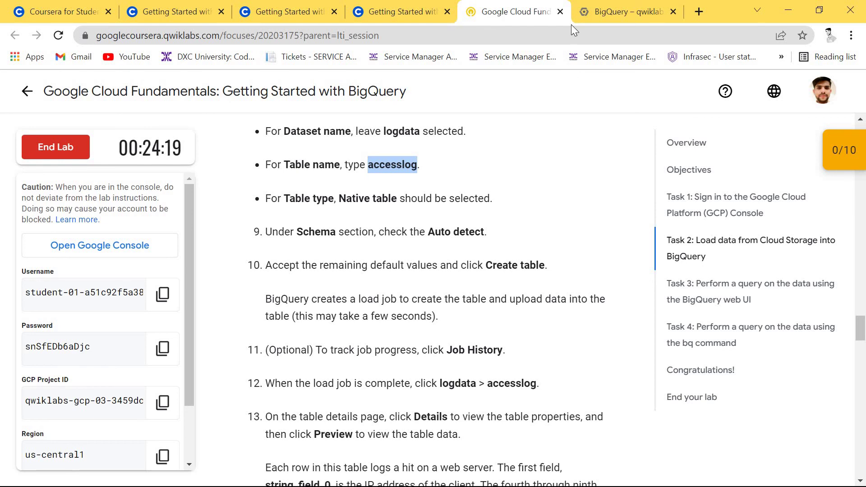
left_click(600, 11)
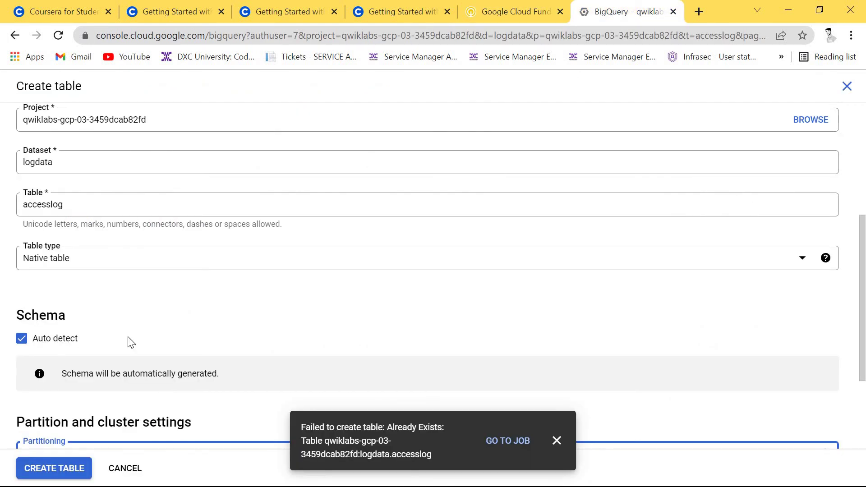
scroll(108, 352, "down", 3)
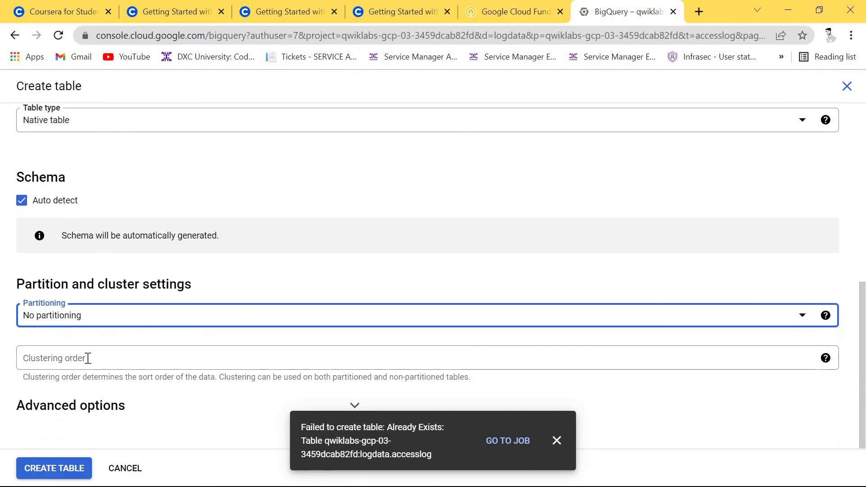
left_click(128, 323)
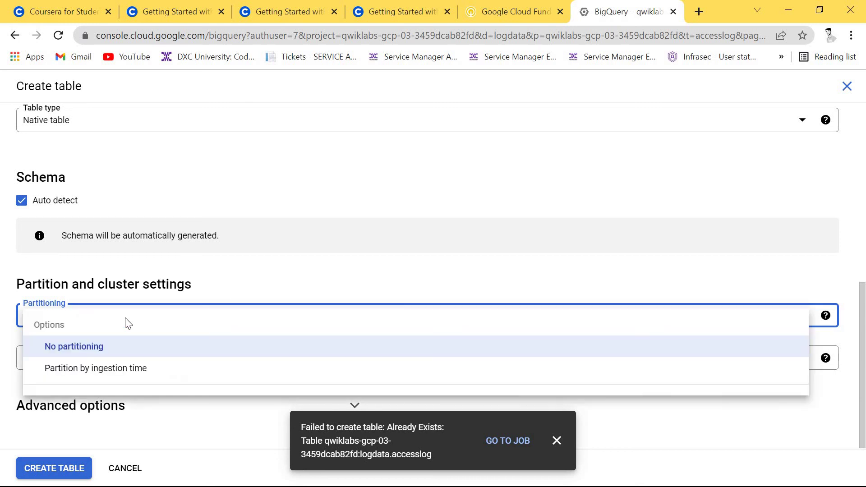
left_click(187, 293)
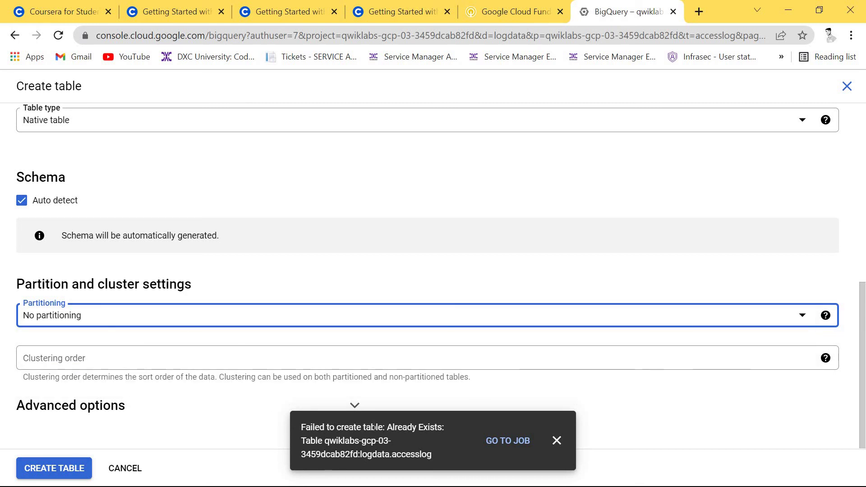
left_click(353, 402)
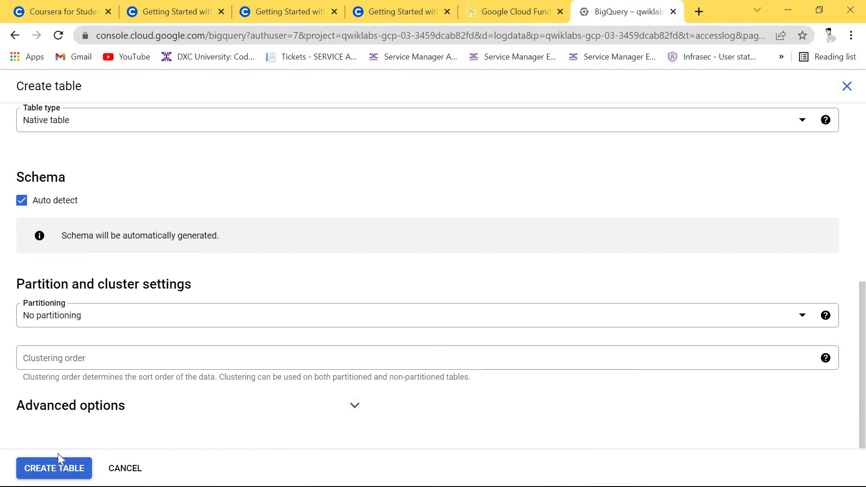
Try to create the accesslog table again, open the load job's details and repeat the load job
left_click(52, 470)
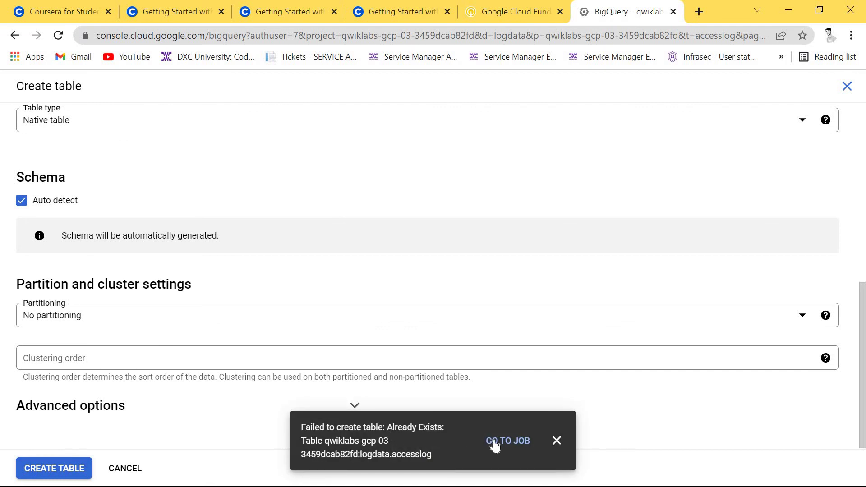
left_click(495, 445)
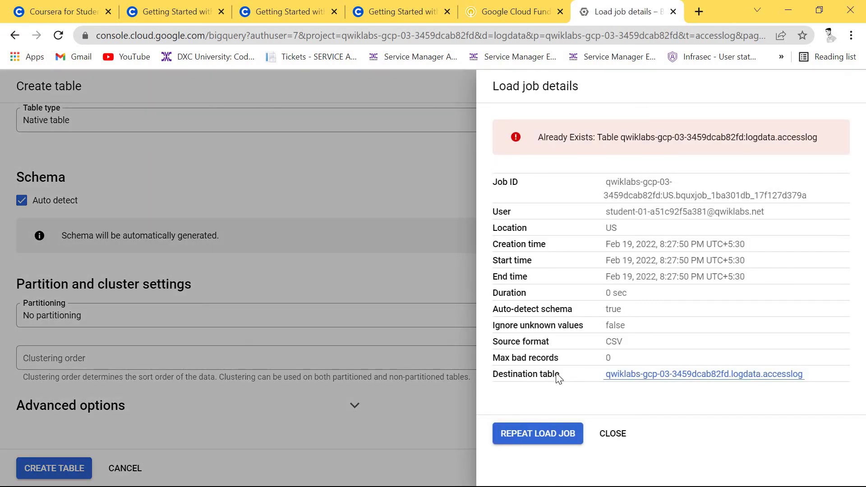
left_click(535, 436)
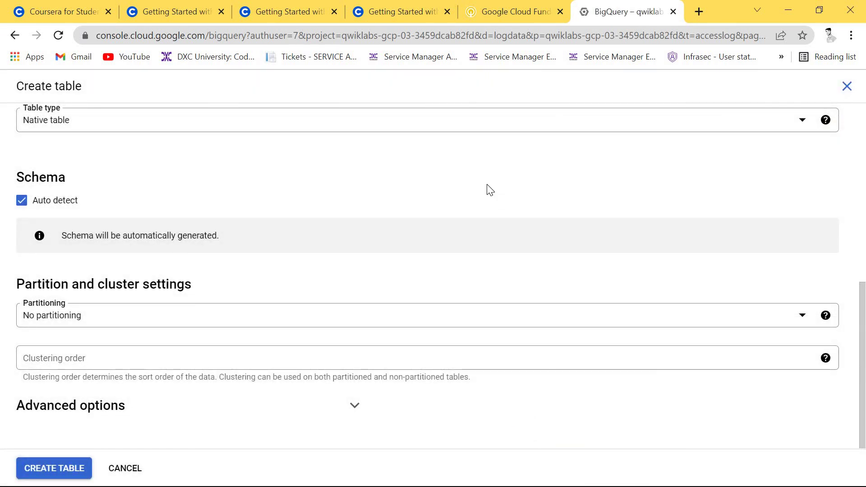
scroll(490, 189, "up", 10)
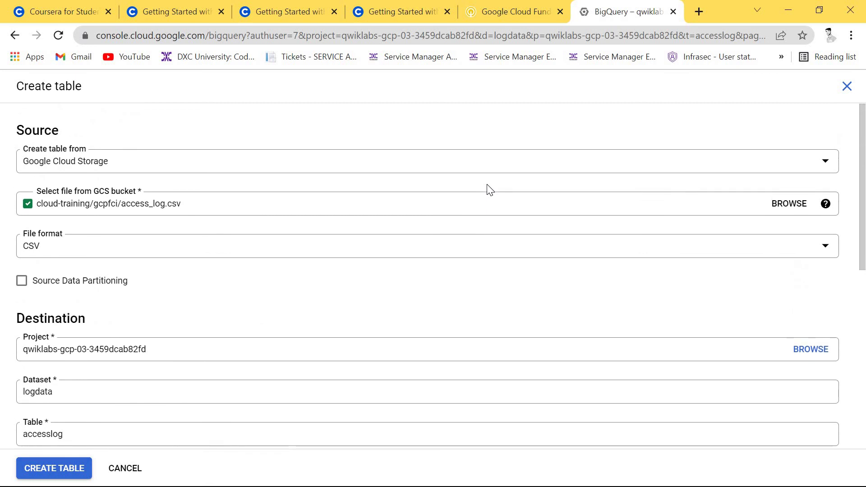
Return to the lab instructions and check the progress of the "Load data from Cloud Storage into BigQuery" objective
left_click(508, 12)
scroll(523, 294, "down", 8)
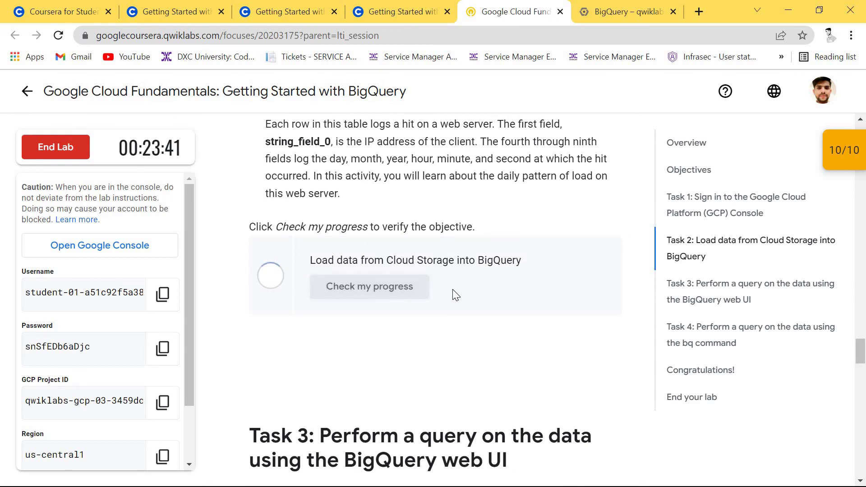
scroll(452, 294, "up", 2)
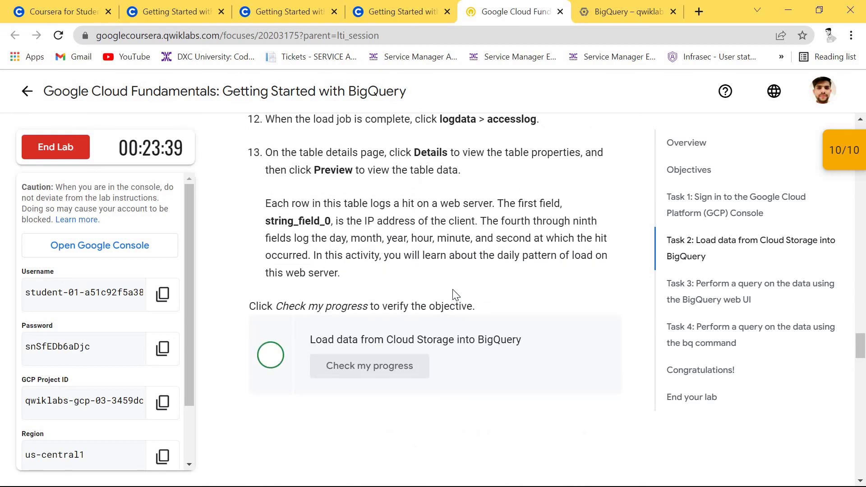
scroll(370, 267, "down", 3)
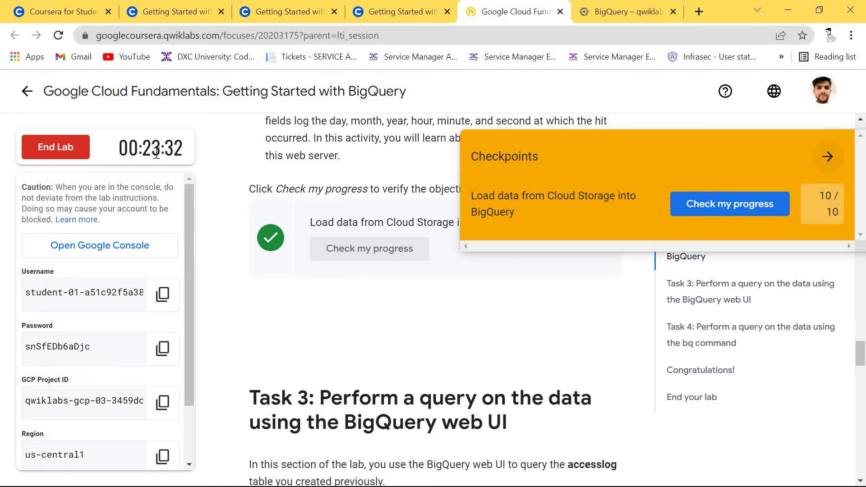
left_click(828, 157)
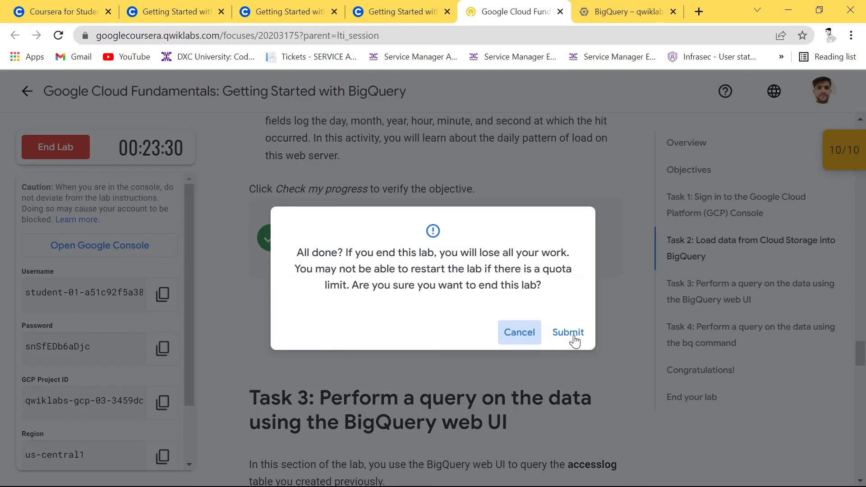
End the lab and submit a five-star satisfaction rating with the comment "nice"
left_click(570, 334)
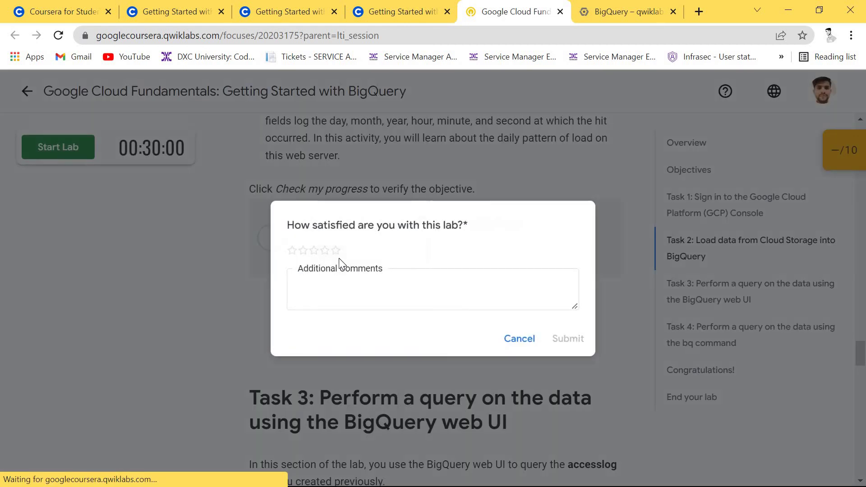
left_click(335, 251)
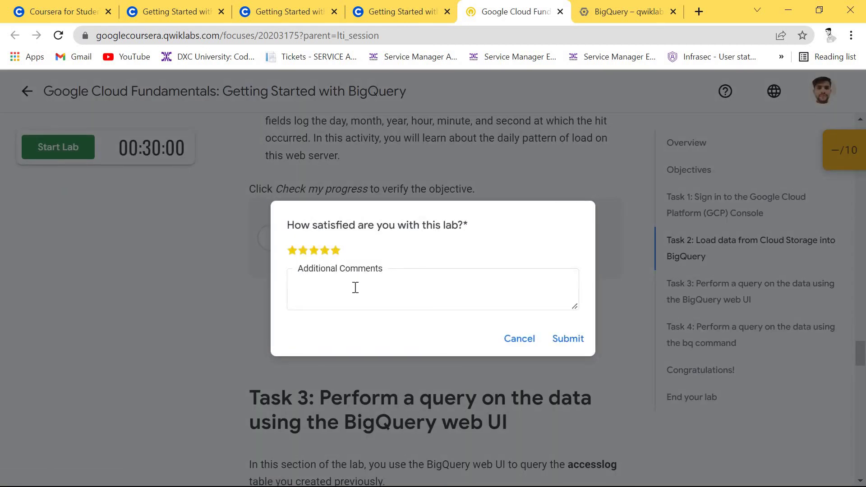
left_click(355, 288)
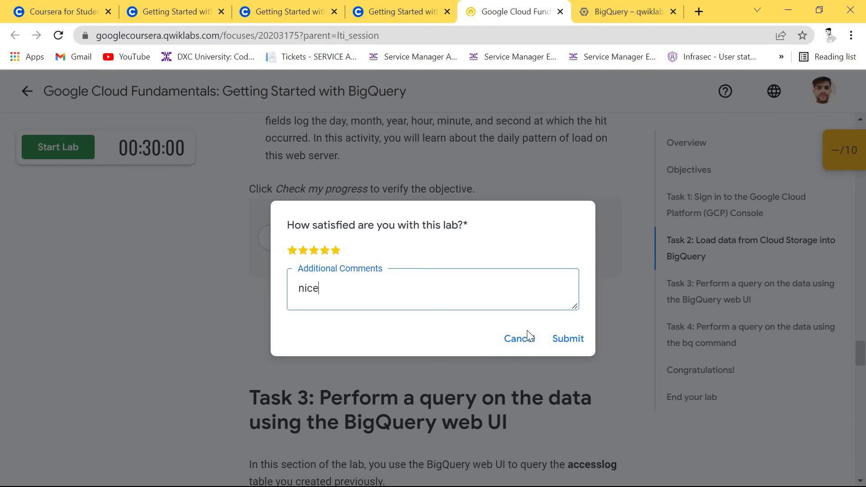
left_click(566, 336)
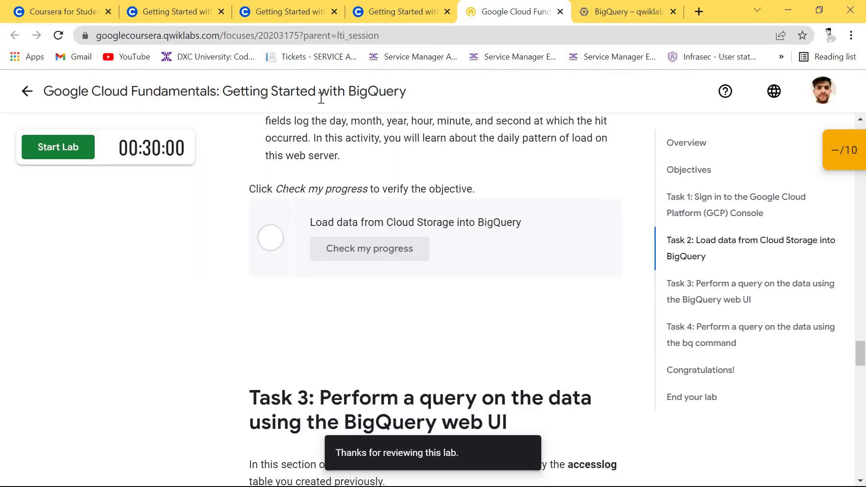
triple_click(322, 98)
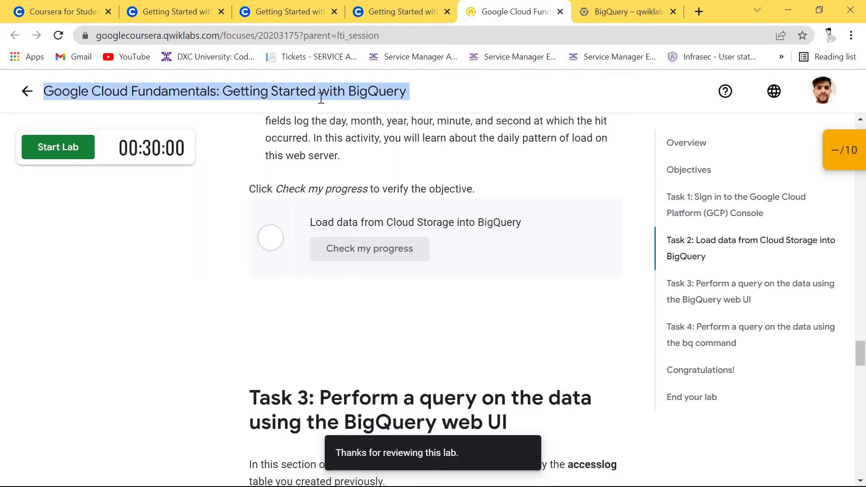